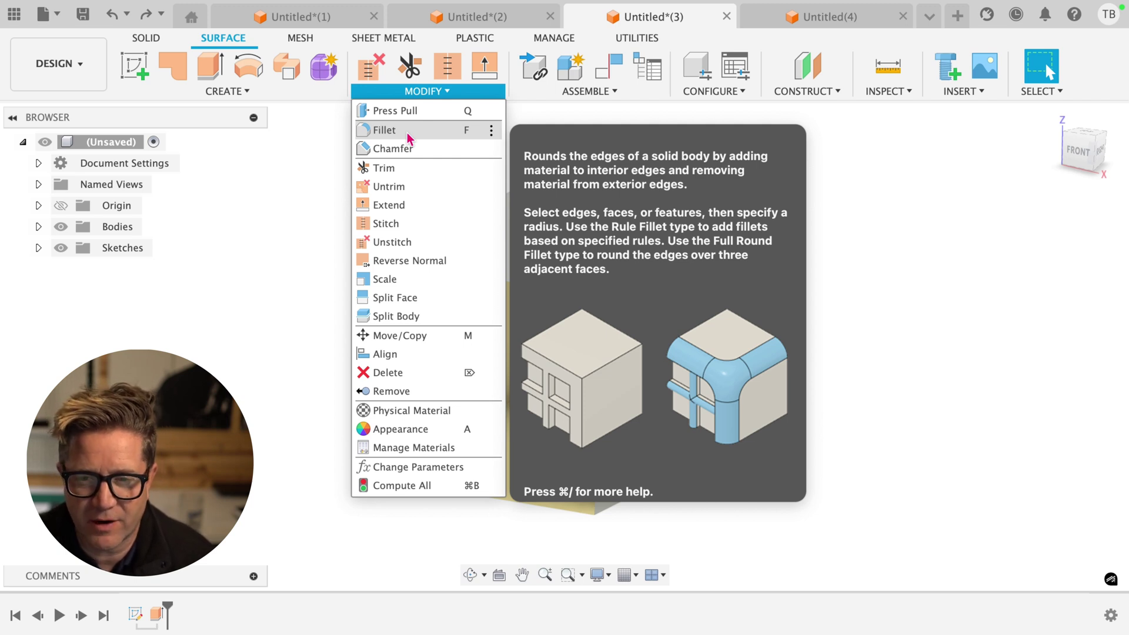
Try a standard fillet of about 17.9 mm on the box's top edge.
left_click(795, 303)
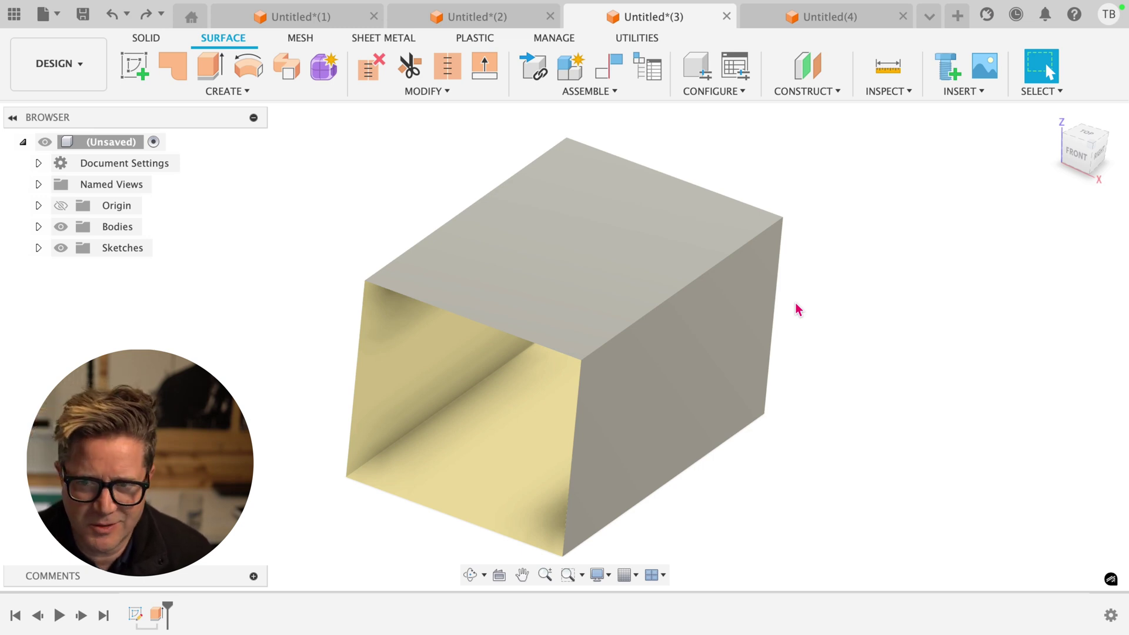
middle_click_drag(798, 310, 724, 281, "shift")
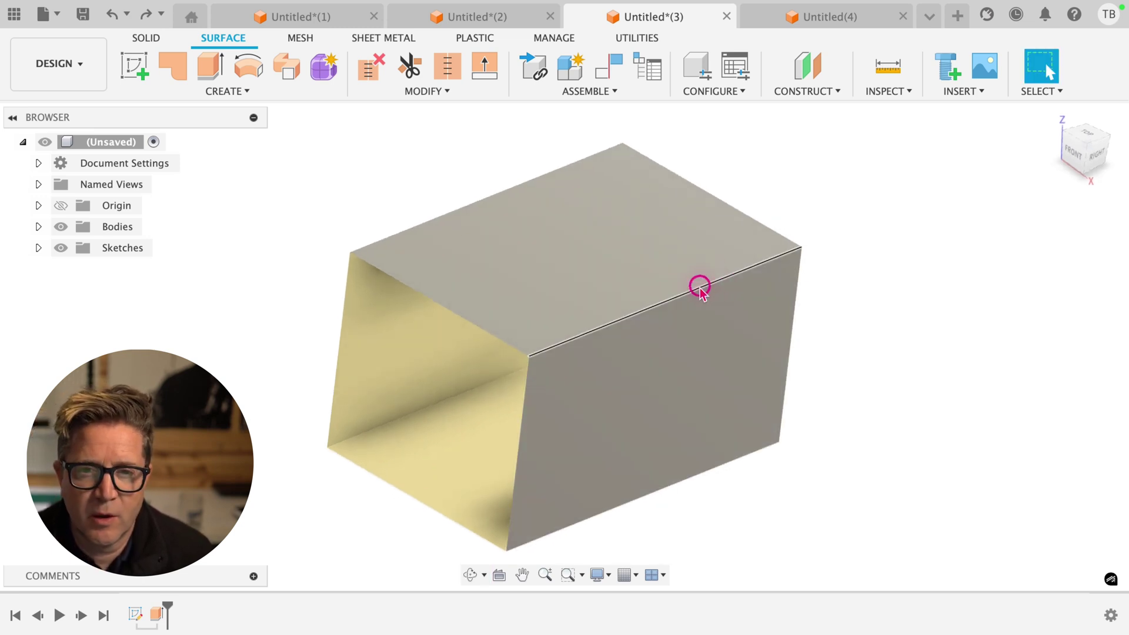
left_click(700, 287)
left_click(397, 93)
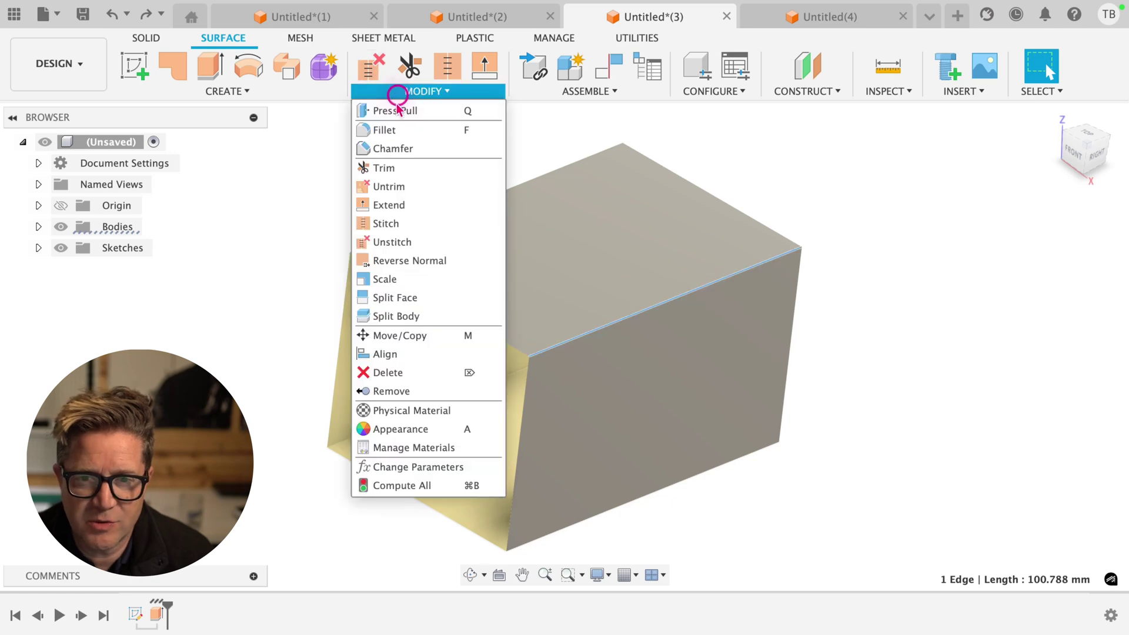
left_click(385, 130)
left_click_drag(699, 287, 734, 284)
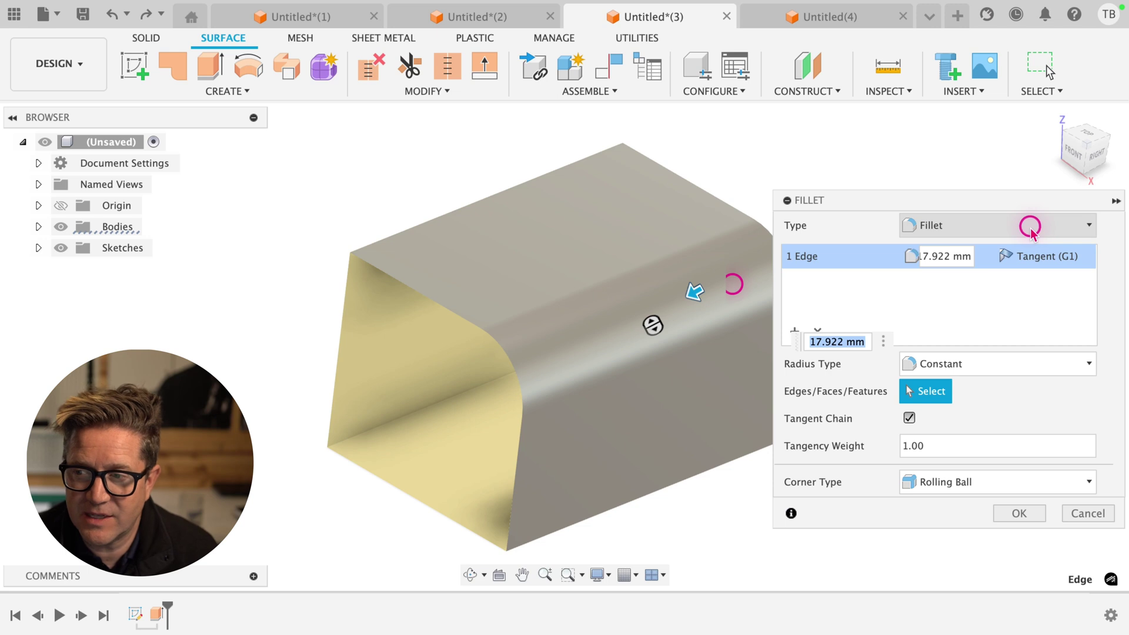
left_click(1030, 231)
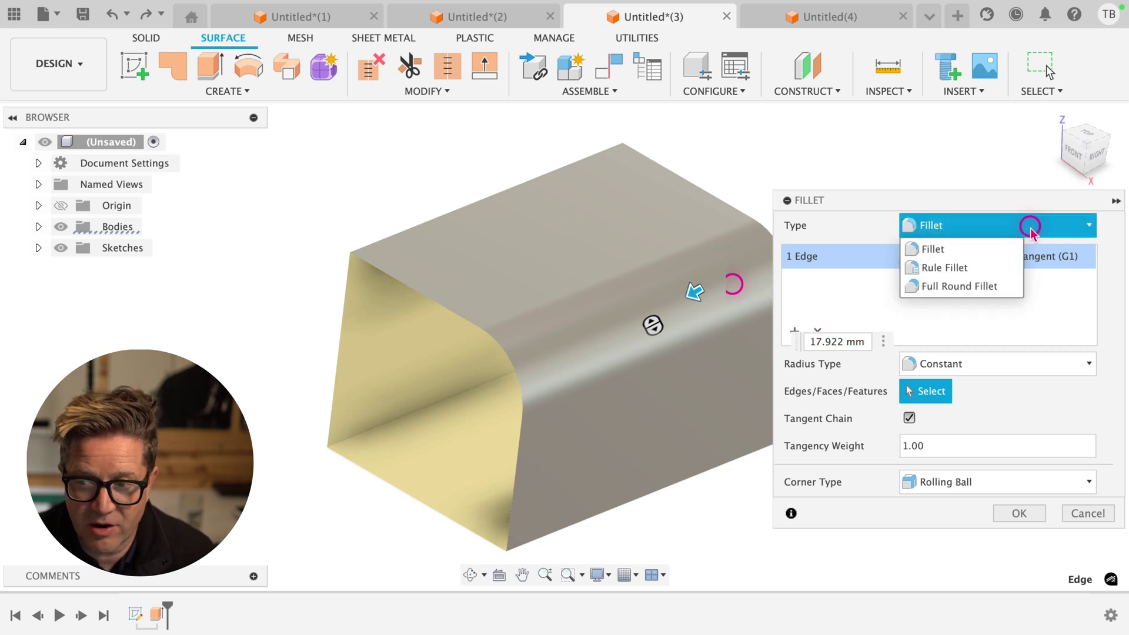
left_click(962, 250)
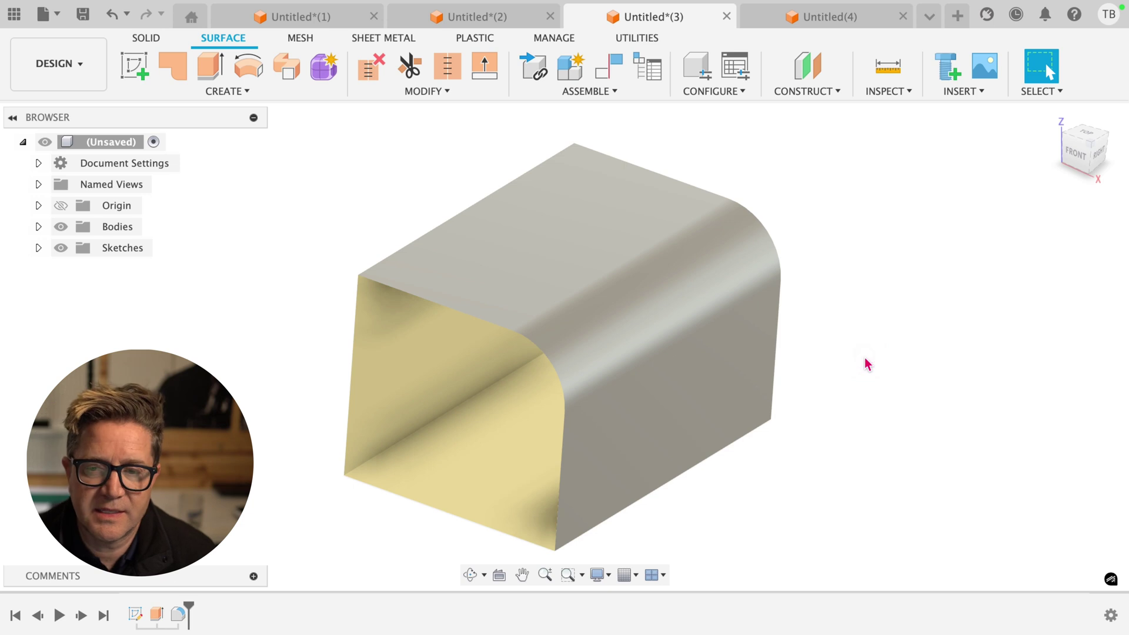
left_click(560, 227)
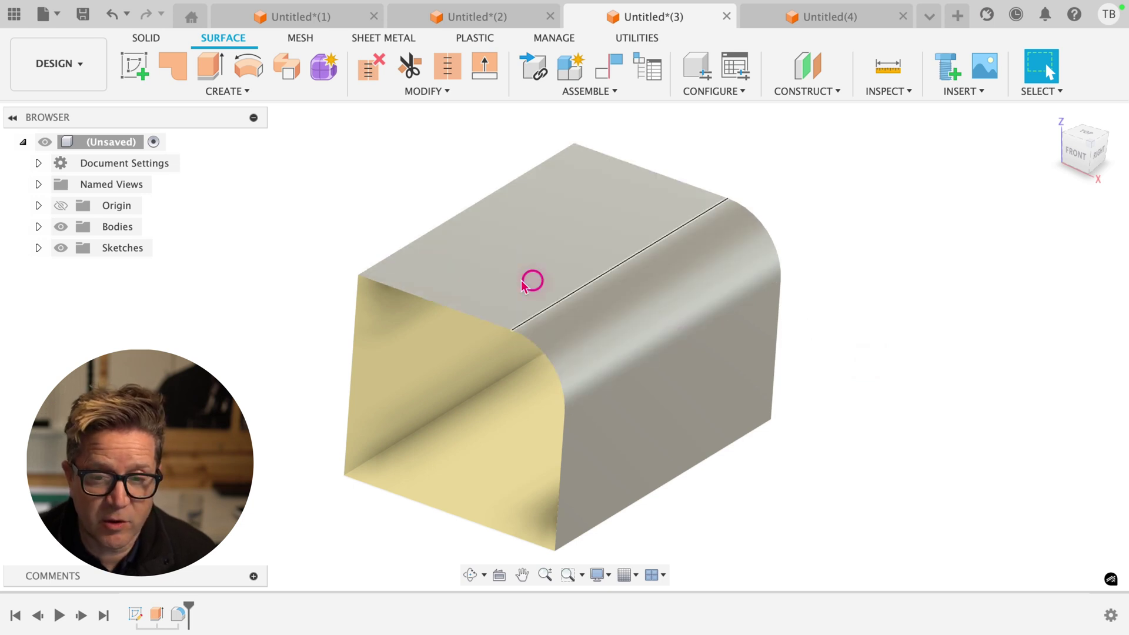
left_click(689, 282)
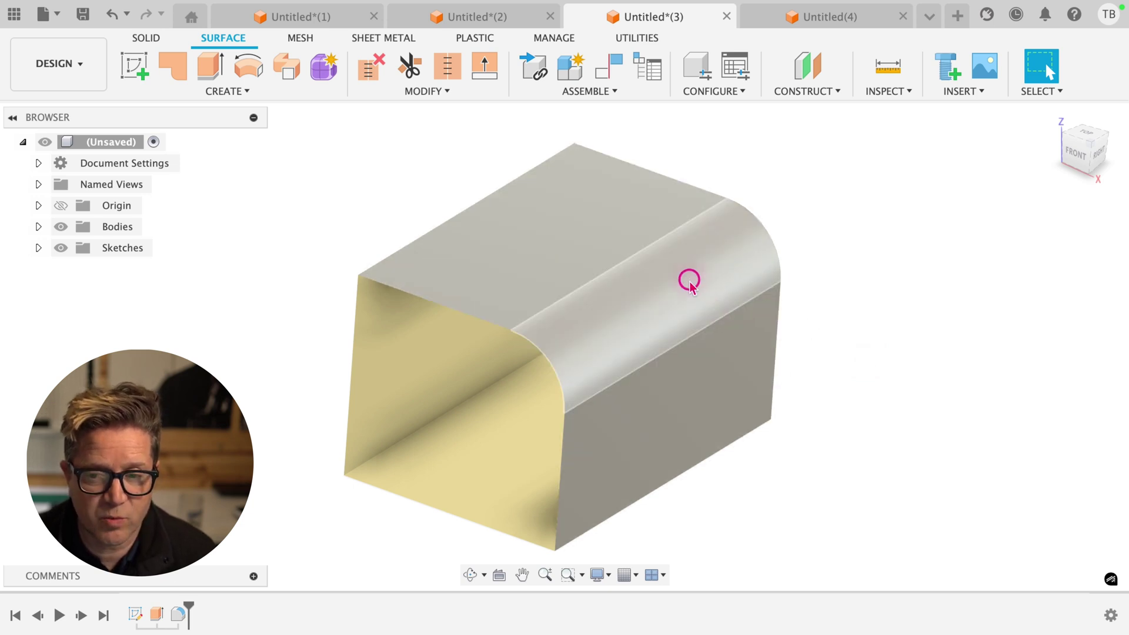
Undo that fillet, then start another fillet and cancel it, leaving the edges sharp.
key("ctrl+z")
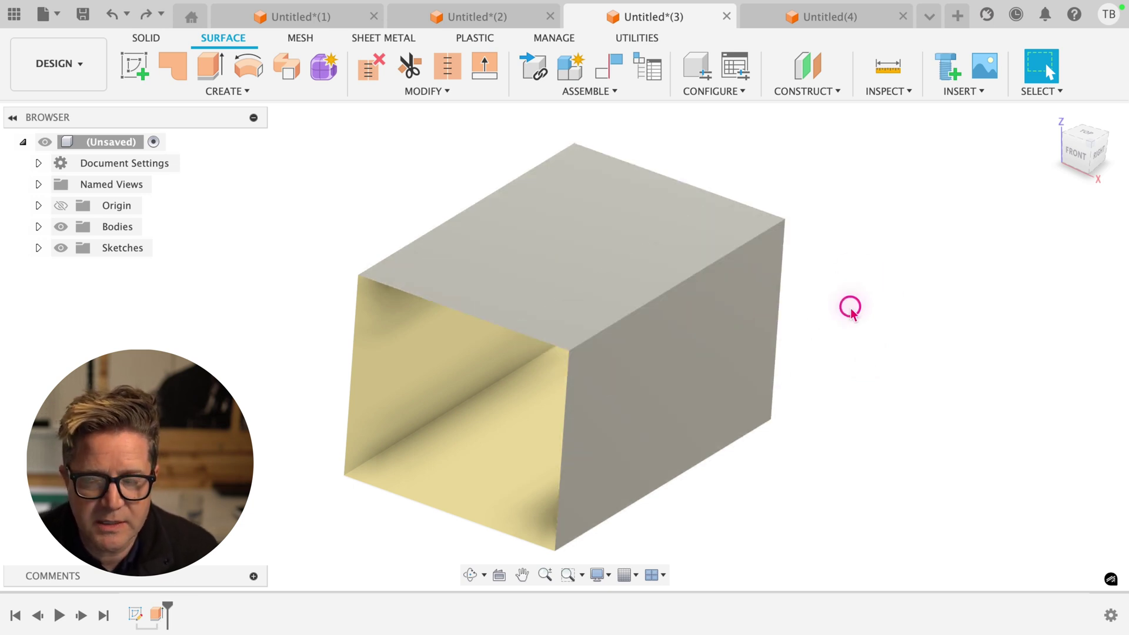
left_click(428, 93)
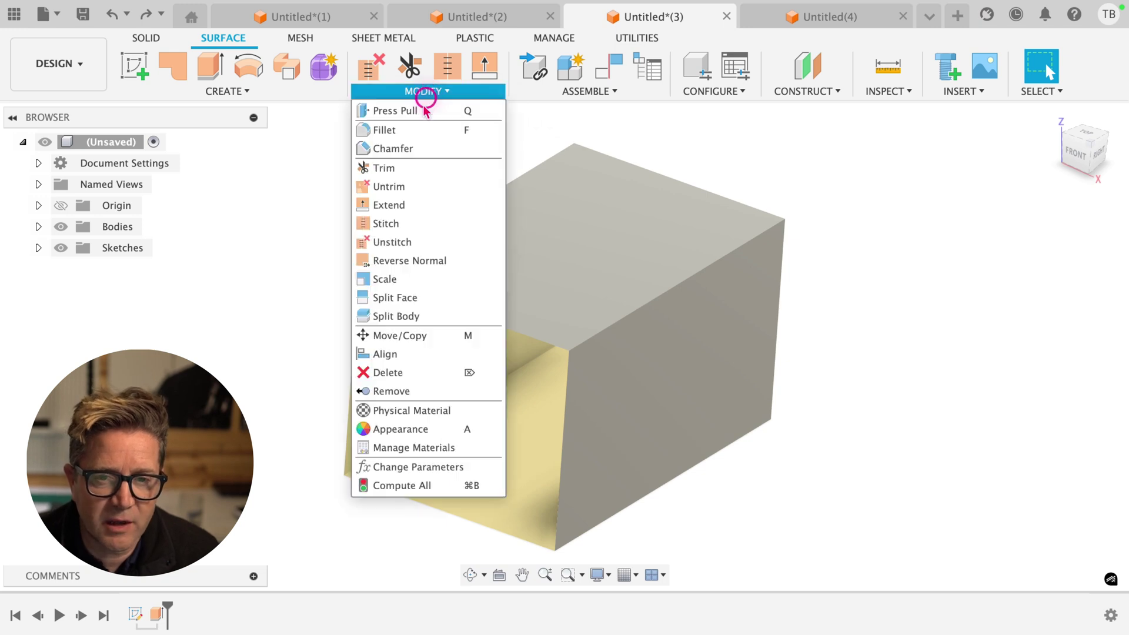
left_click(405, 131)
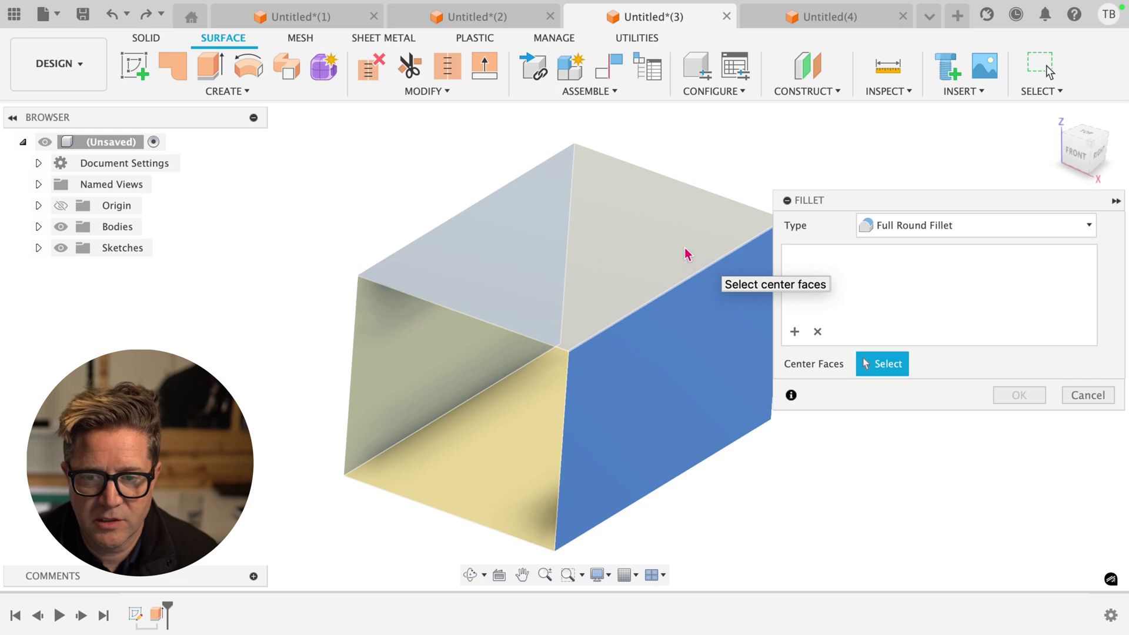
left_click(322, 347)
left_click(449, 299)
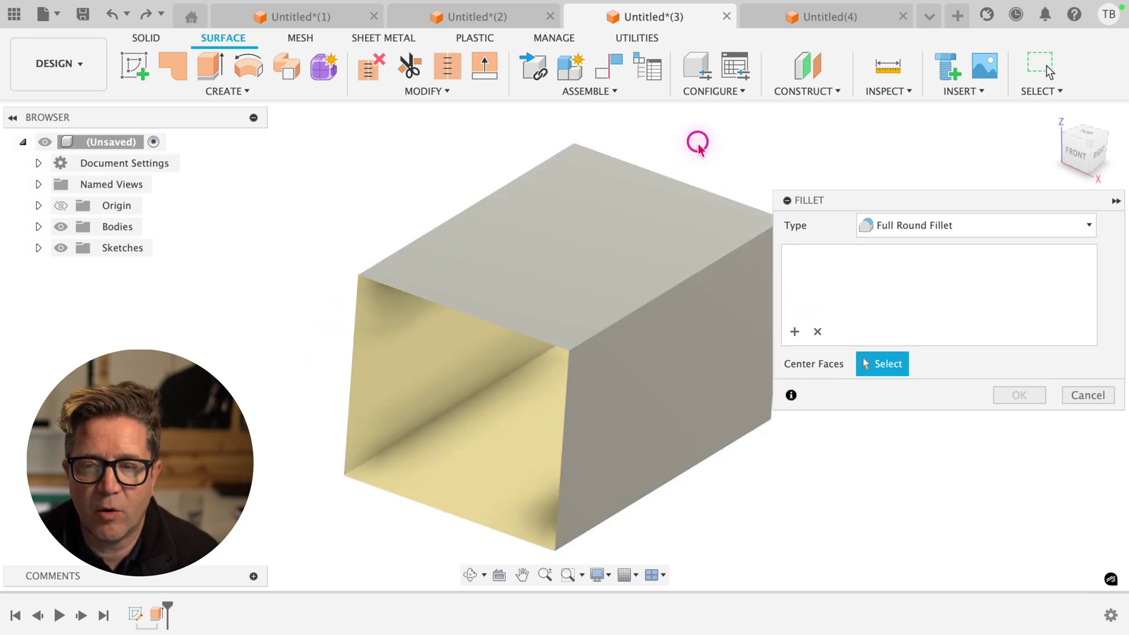
middle_click_drag(698, 143, 667, 139, "shift")
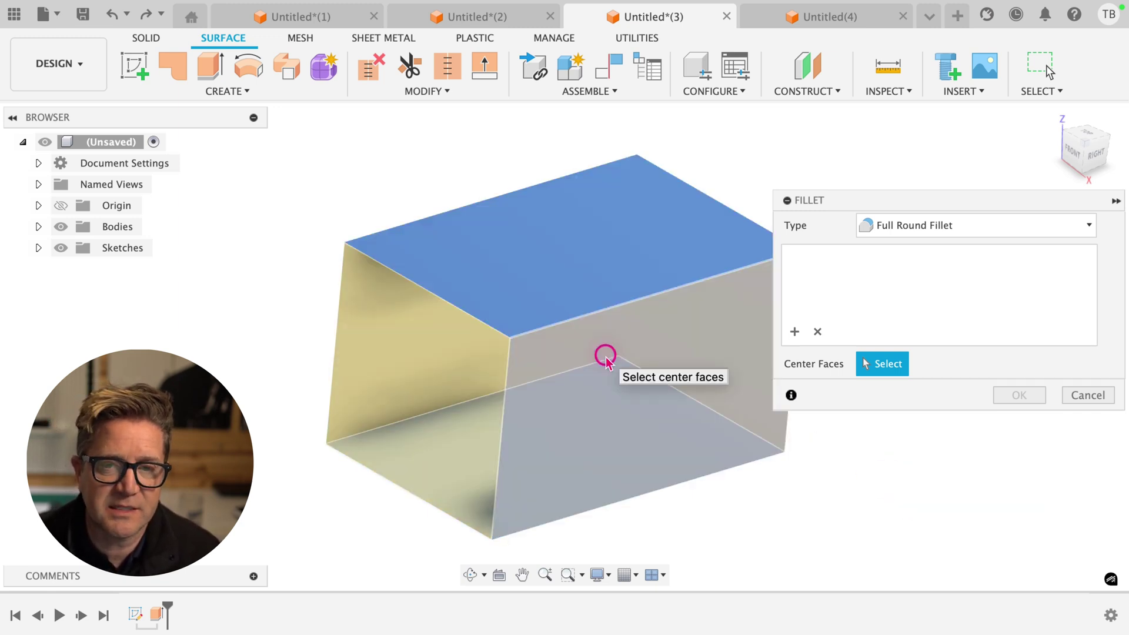
key("Escape")
On the Untitled(2) folded surface, preview a fillet on the top fold edge, then cancel it.
left_click(497, 17)
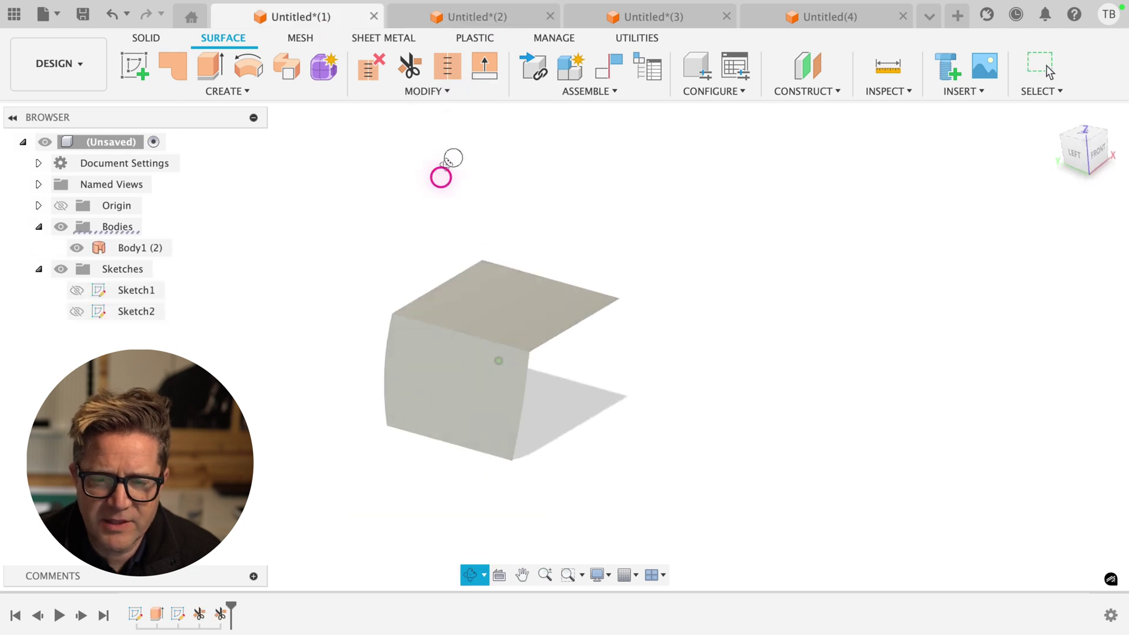
left_click_drag(441, 177, 434, 174)
left_click(469, 313)
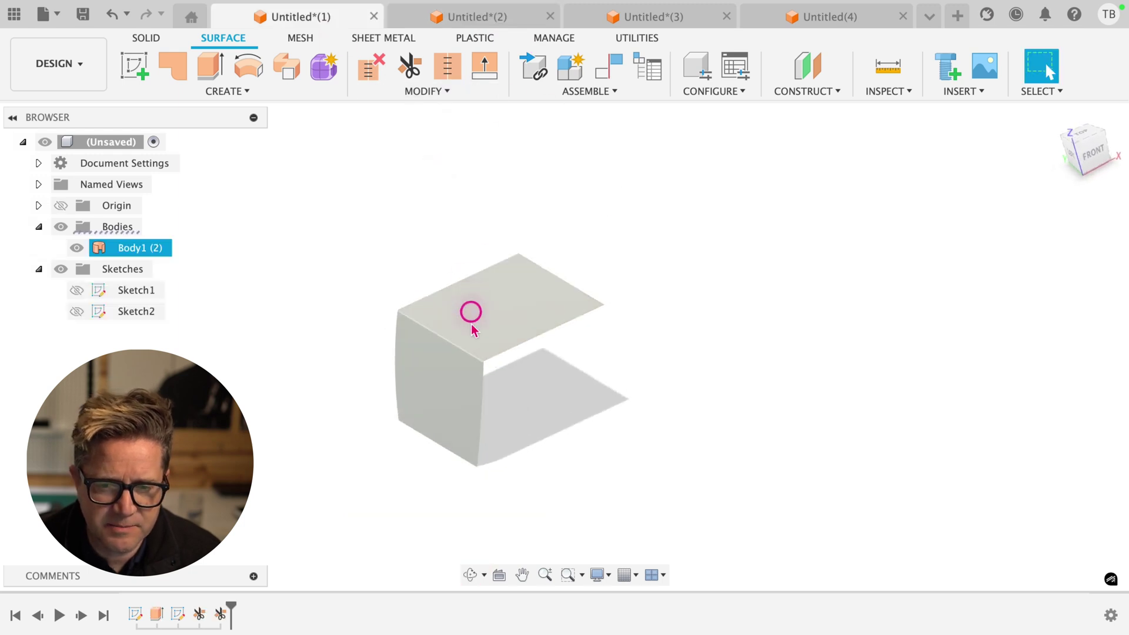
key("f")
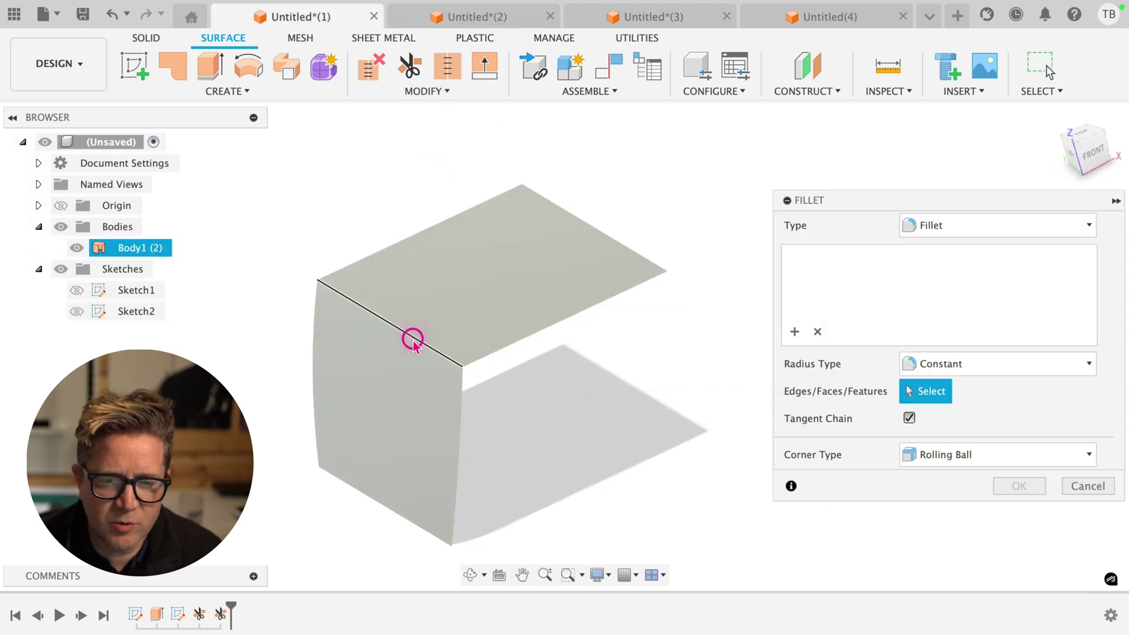
left_click(414, 340)
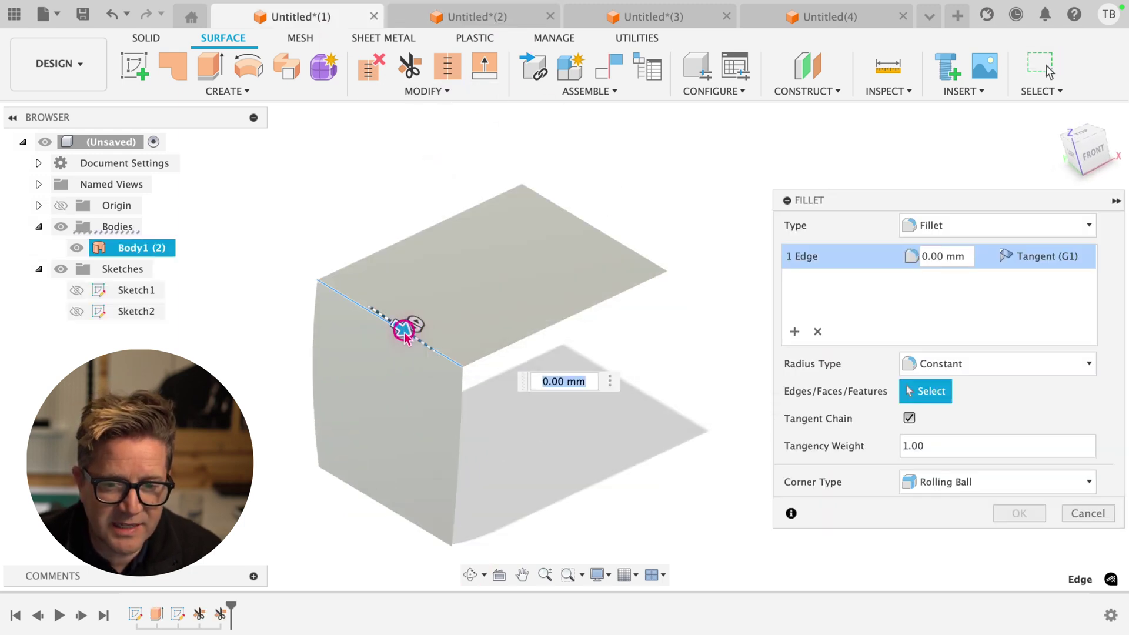
mouse_move(398, 320)
left_mouse_down()
mouse_move(416, 333)
mouse_move(411, 320)
mouse_move(398, 325)
left_mouse_up()
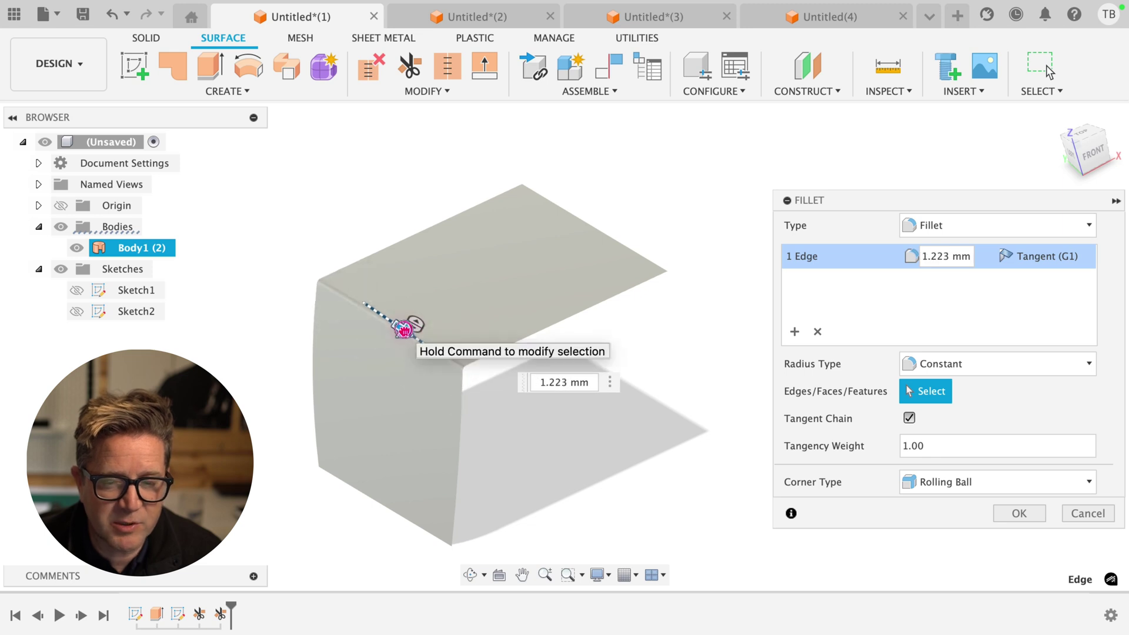
key("Escape")
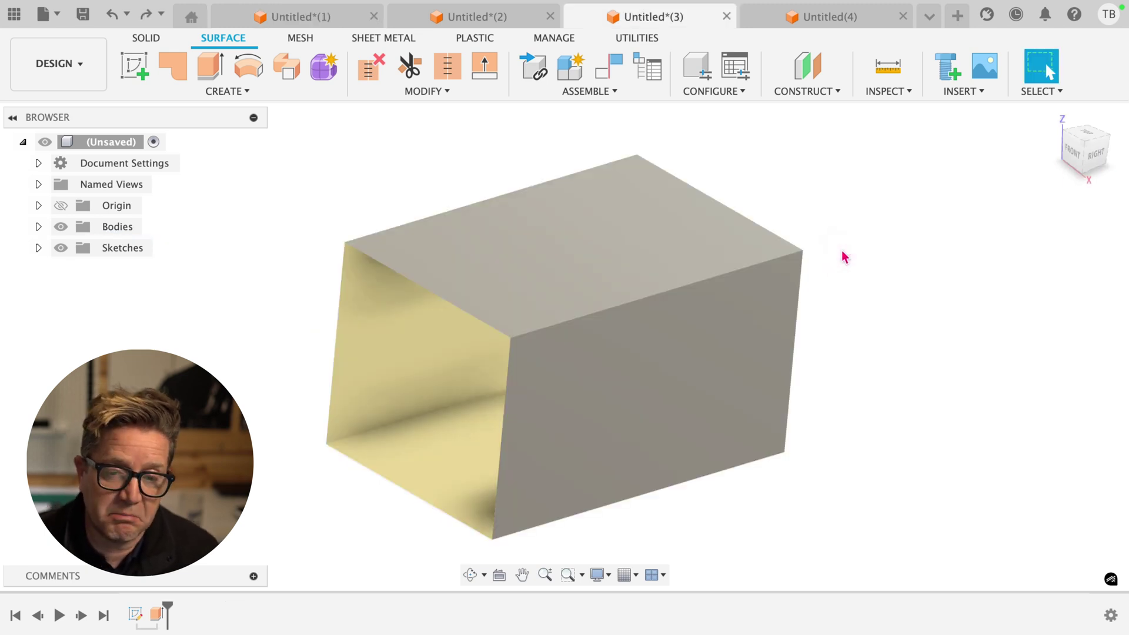
Apply a Full Round Fillet using the box's right face as the centre face.
key("f")
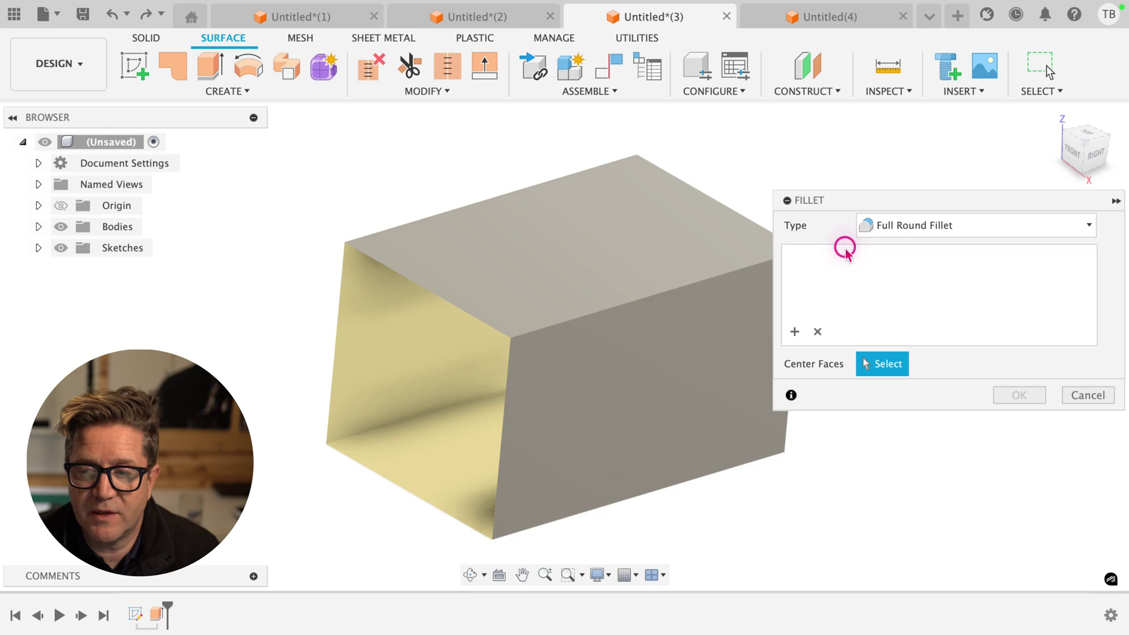
left_click(862, 231)
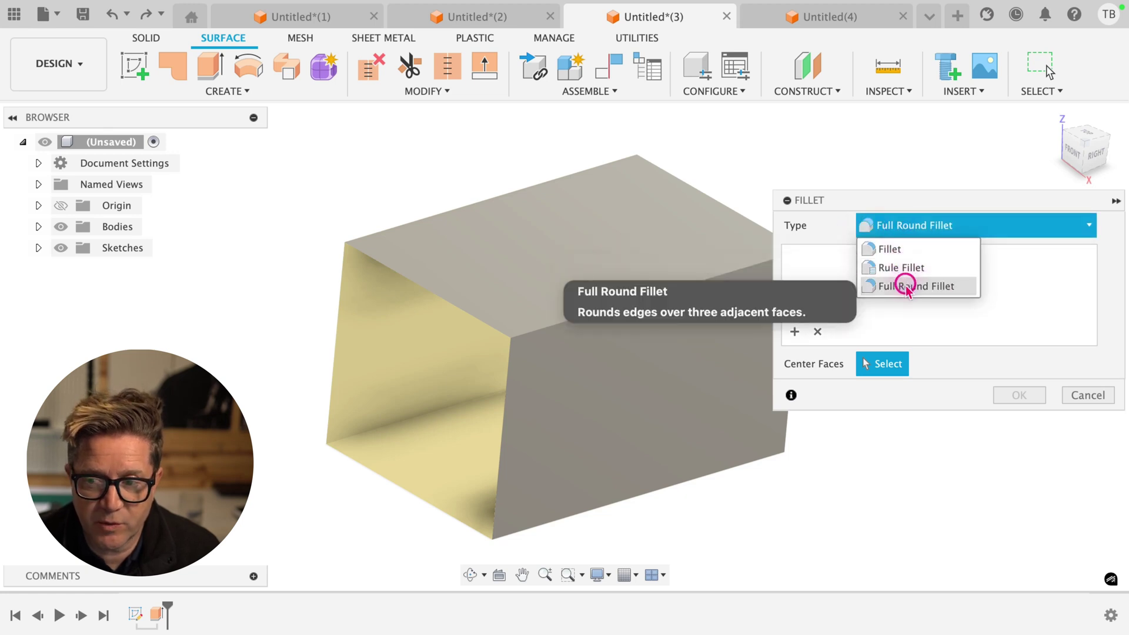
left_click(902, 284)
middle_click_drag(749, 304, 751, 189, "shift")
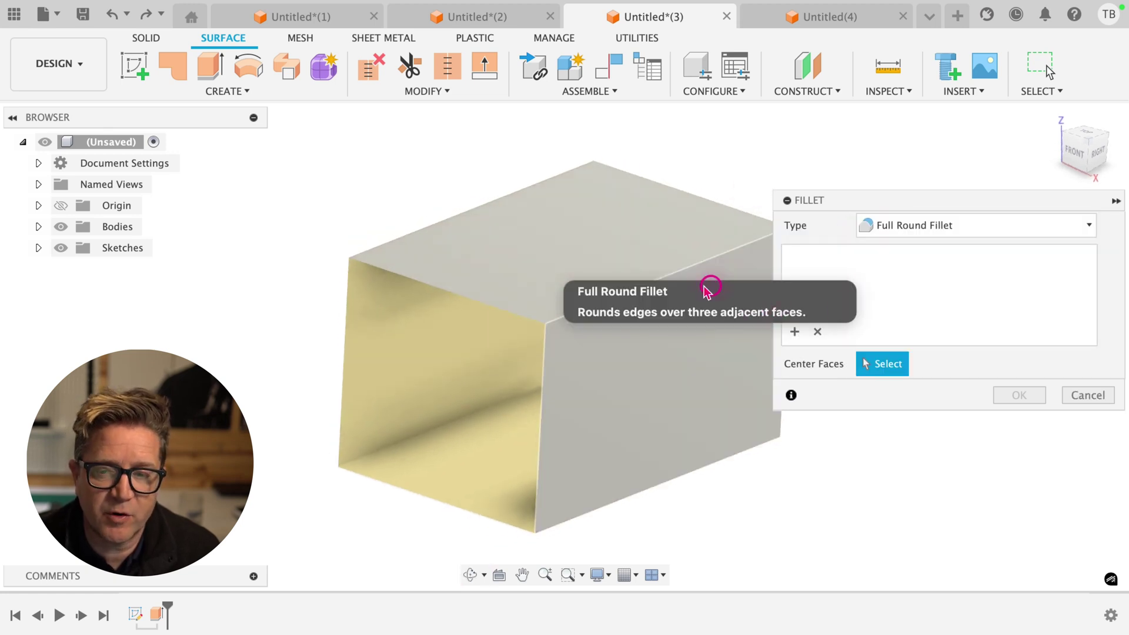
middle_click_drag(644, 344, 645, 340, "shift")
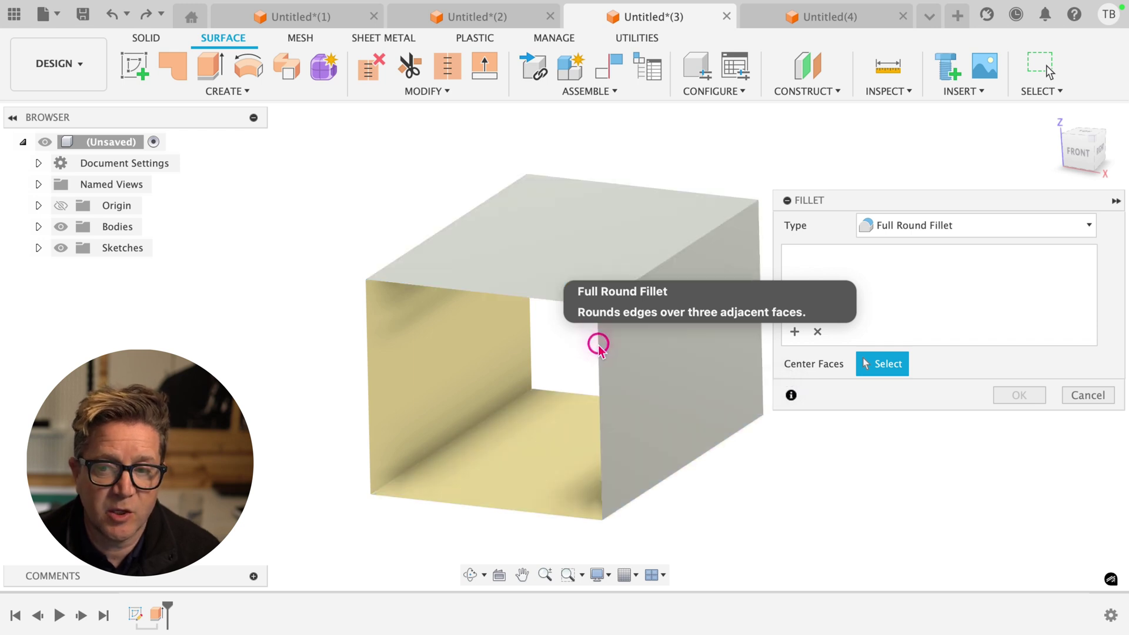
middle_click_drag(646, 349, 575, 217, "shift")
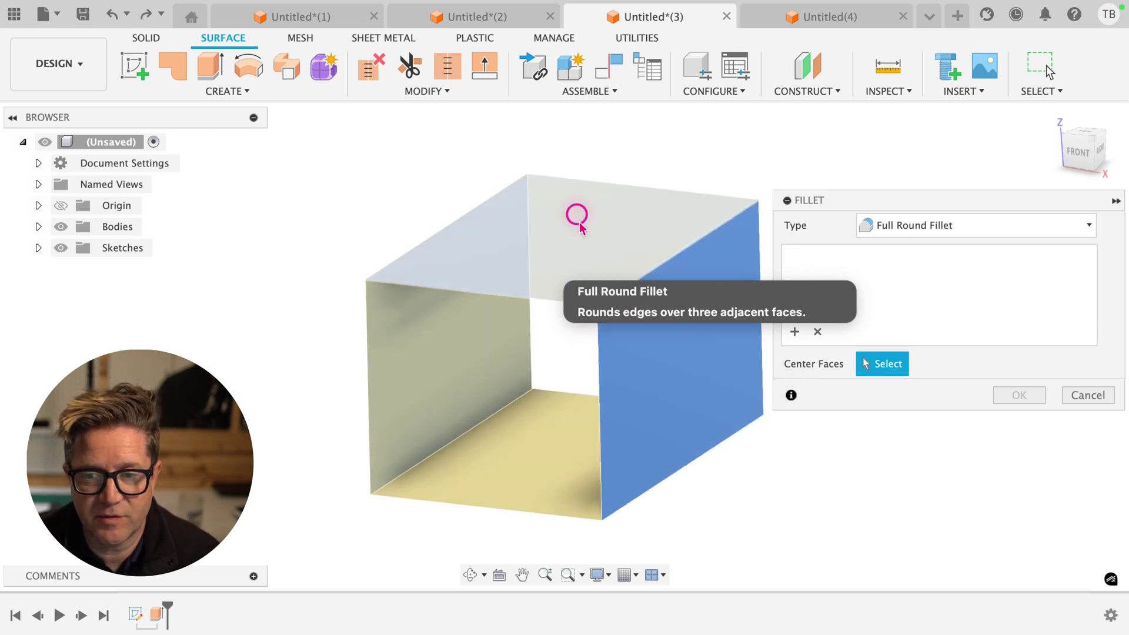
middle_click_drag(622, 320, 666, 367, "shift")
left_click(667, 371)
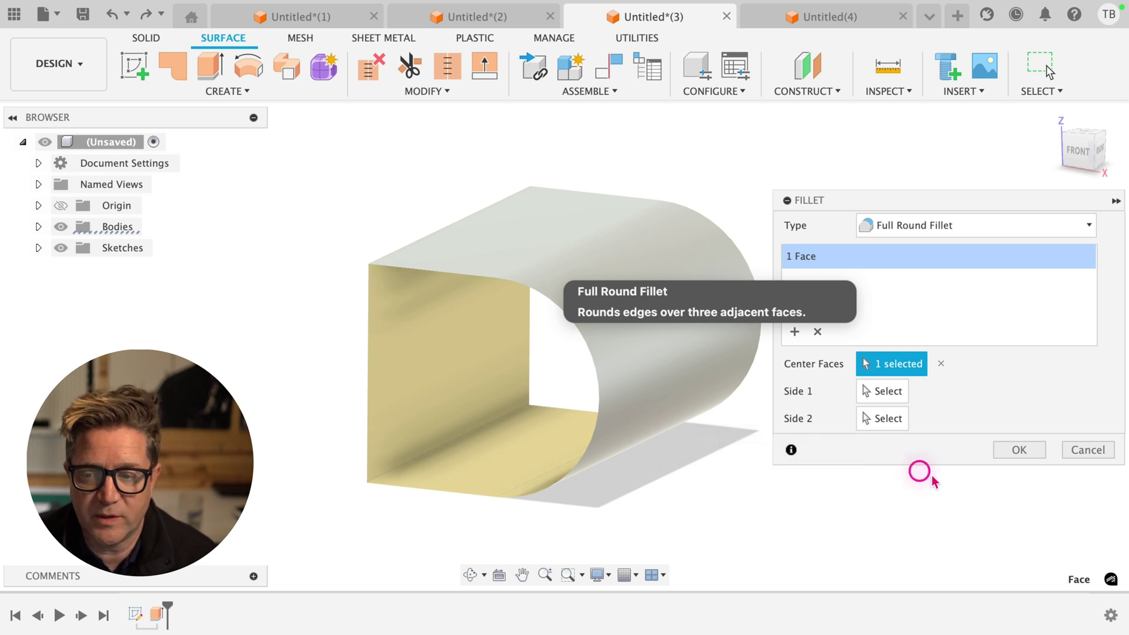
left_click(1014, 449)
Preview a 13.823 mm equal-distance chamfer on the box's top edge, then discard it.
left_click(376, 91)
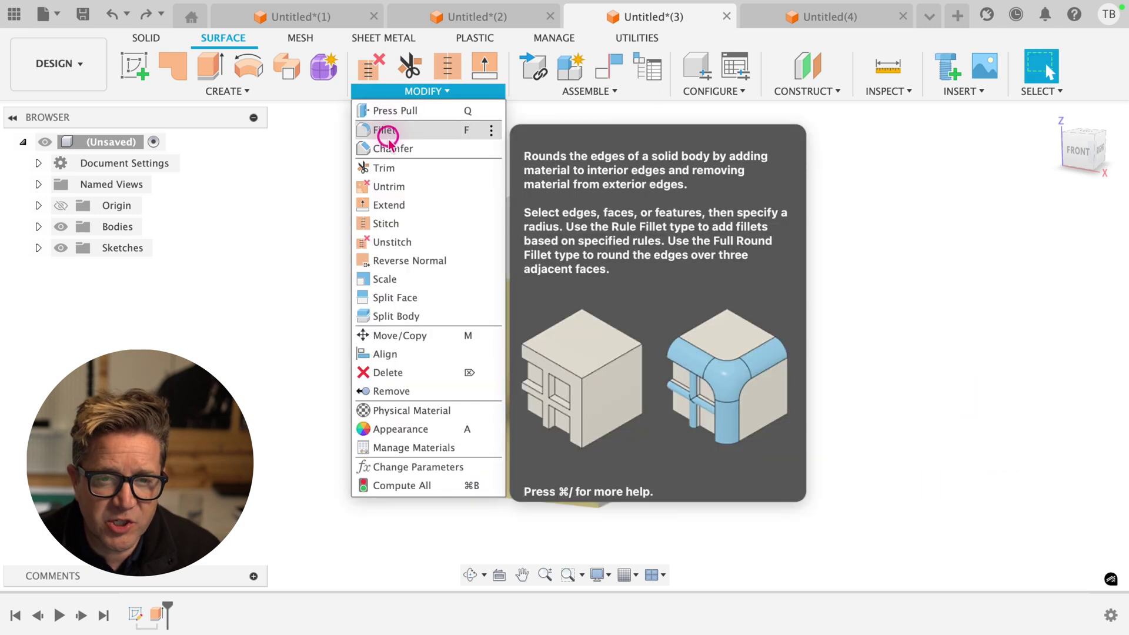
left_click(390, 148)
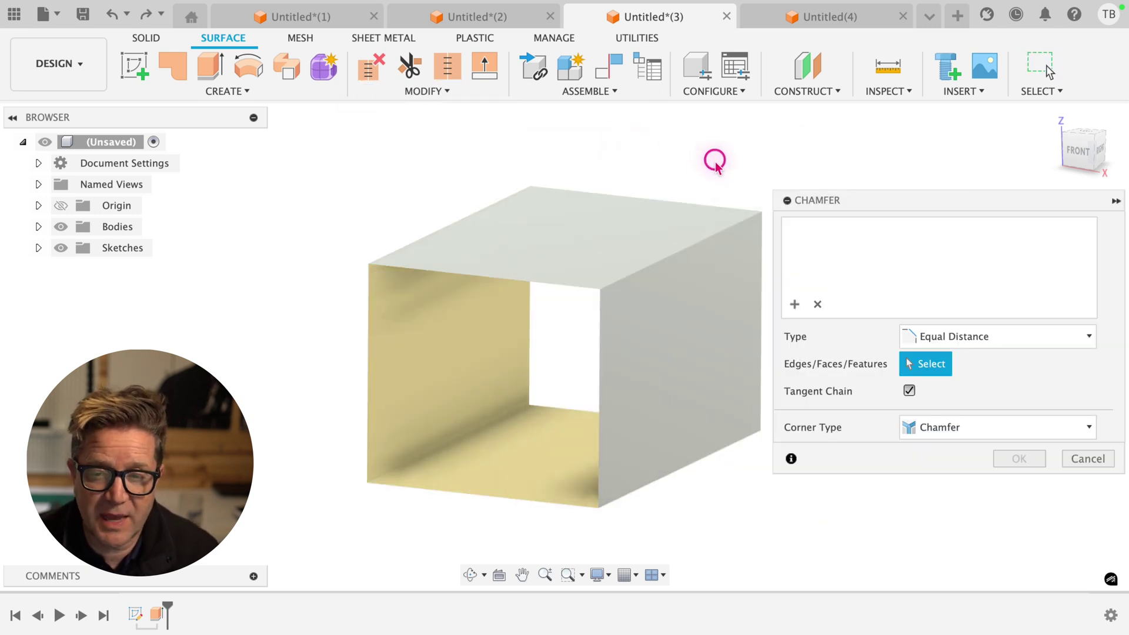
middle_click_drag(714, 162, 610, 158)
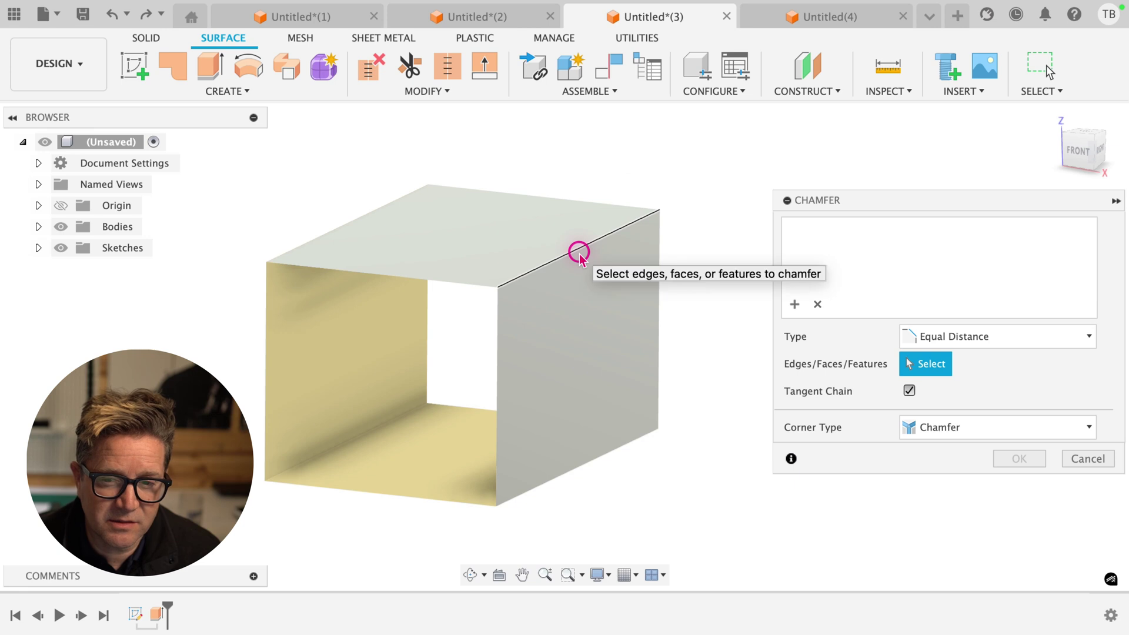
left_click(580, 250)
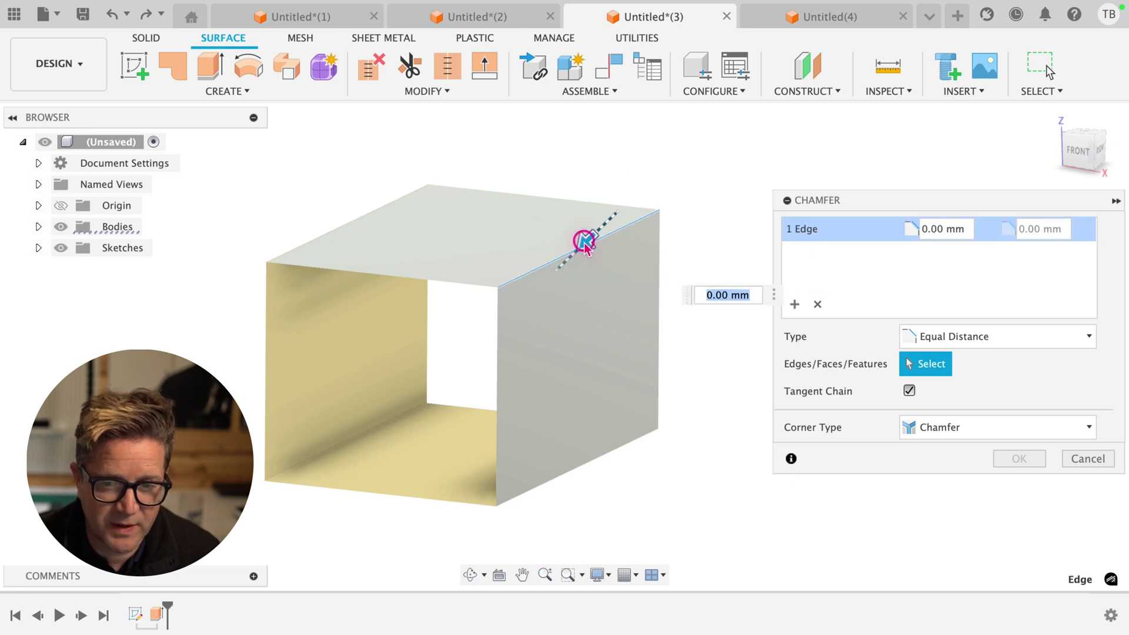
mouse_move(585, 244)
left_mouse_down()
mouse_move(565, 262)
mouse_move(575, 256)
left_mouse_up()
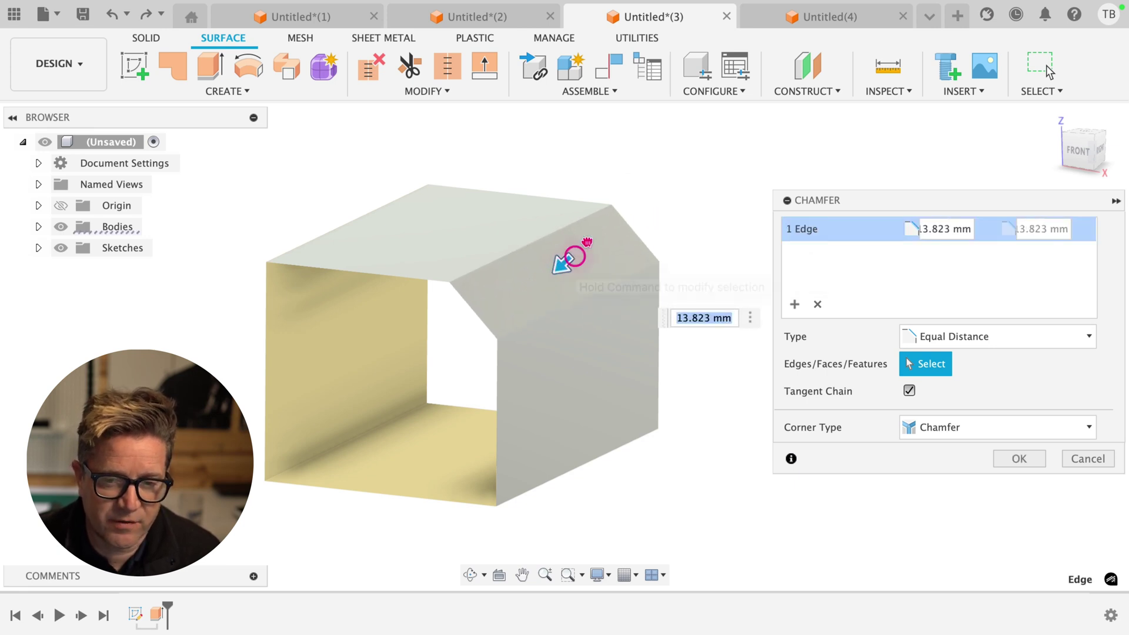
key("Escape")
middle_click_drag(418, 273, 372, 303, "shift")
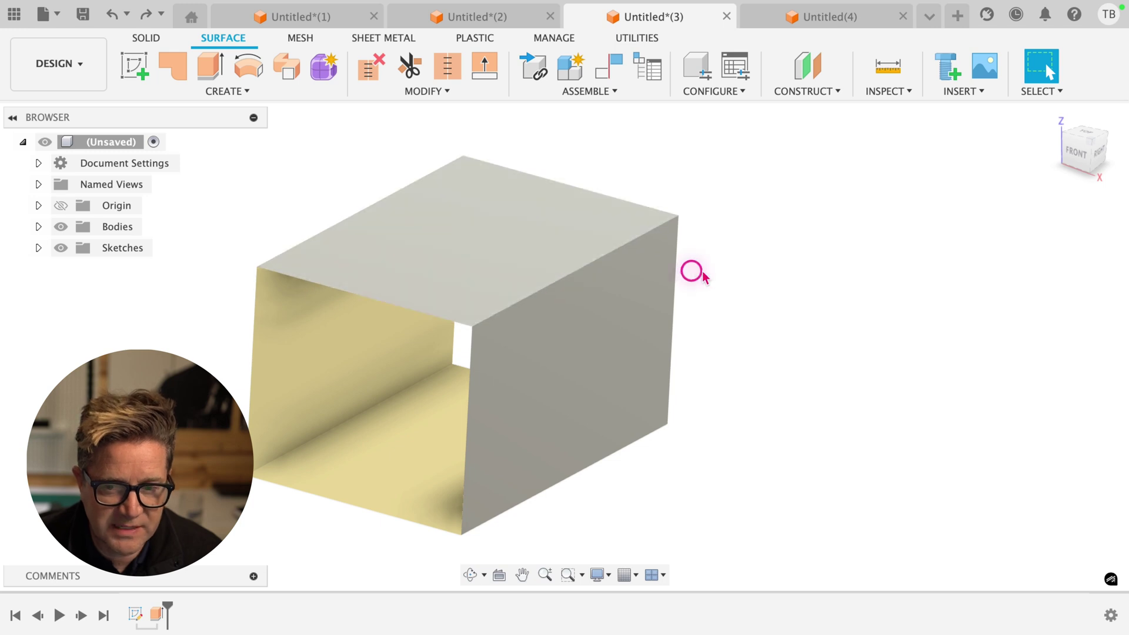
Chamfer the top-right edge as Two Distance with 15.285 mm and 27.25 mm.
left_click(403, 93)
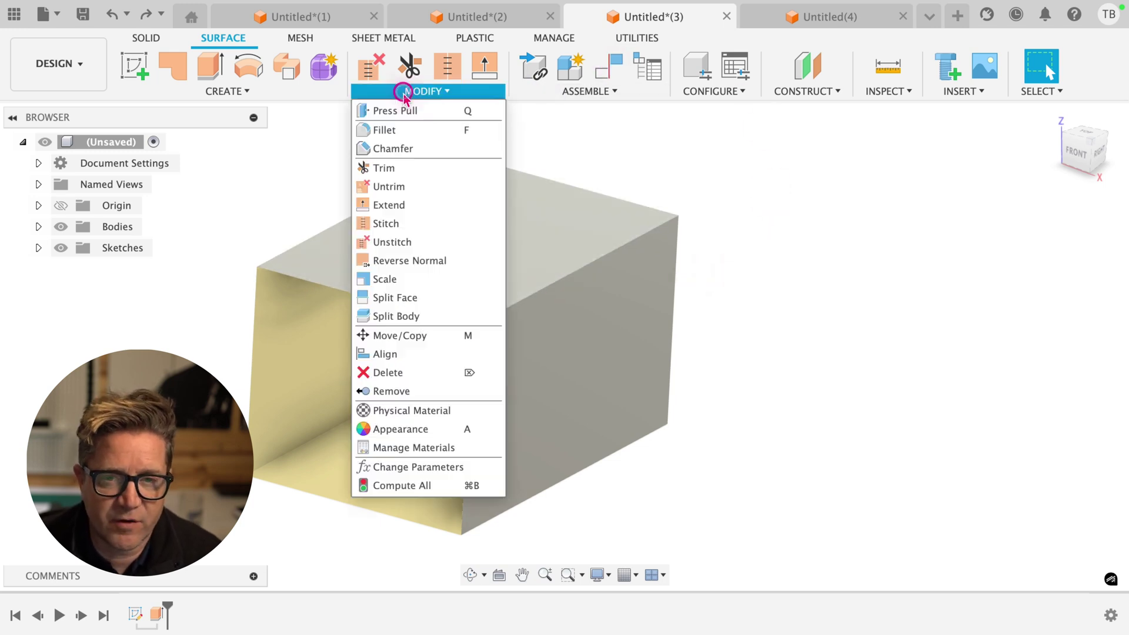
type("s")
type("ch")
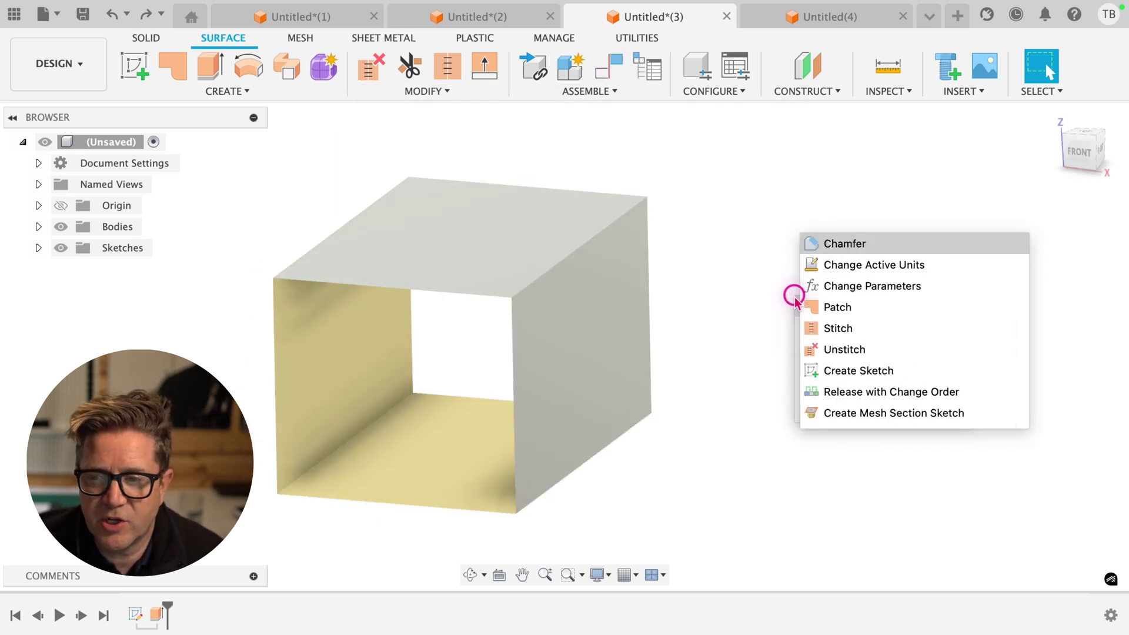
key("Return")
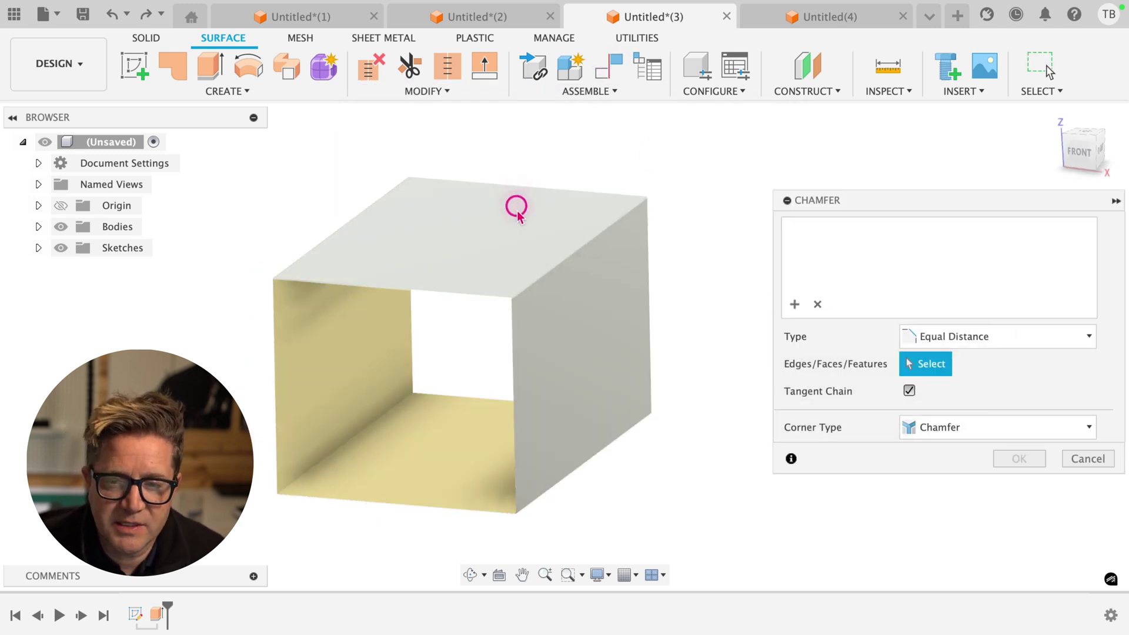
left_click(568, 255)
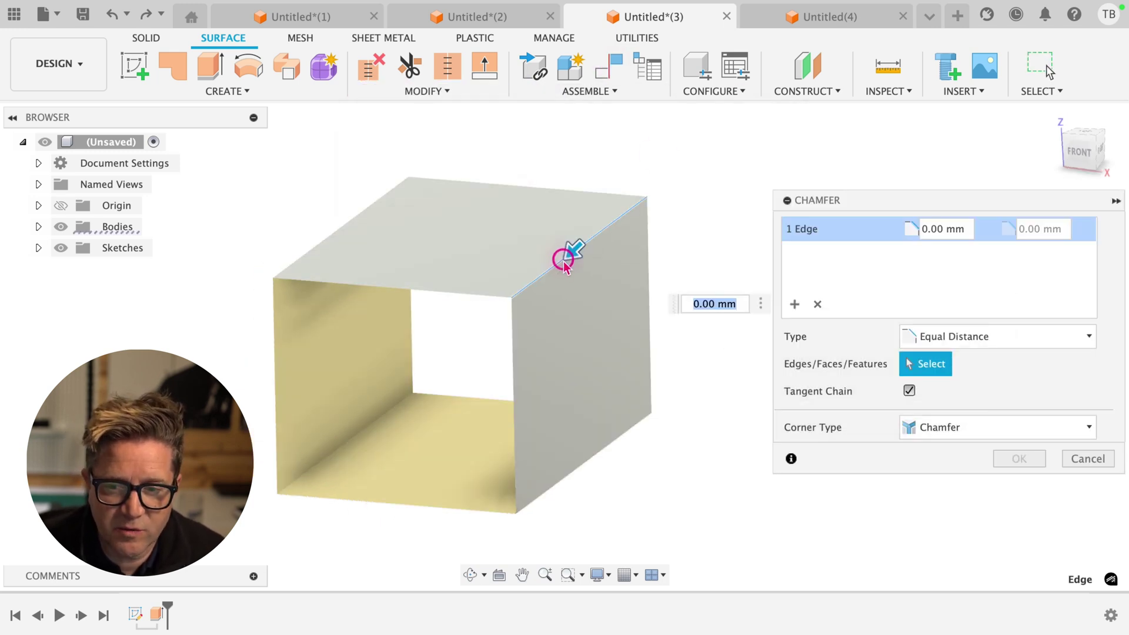
left_click(988, 338)
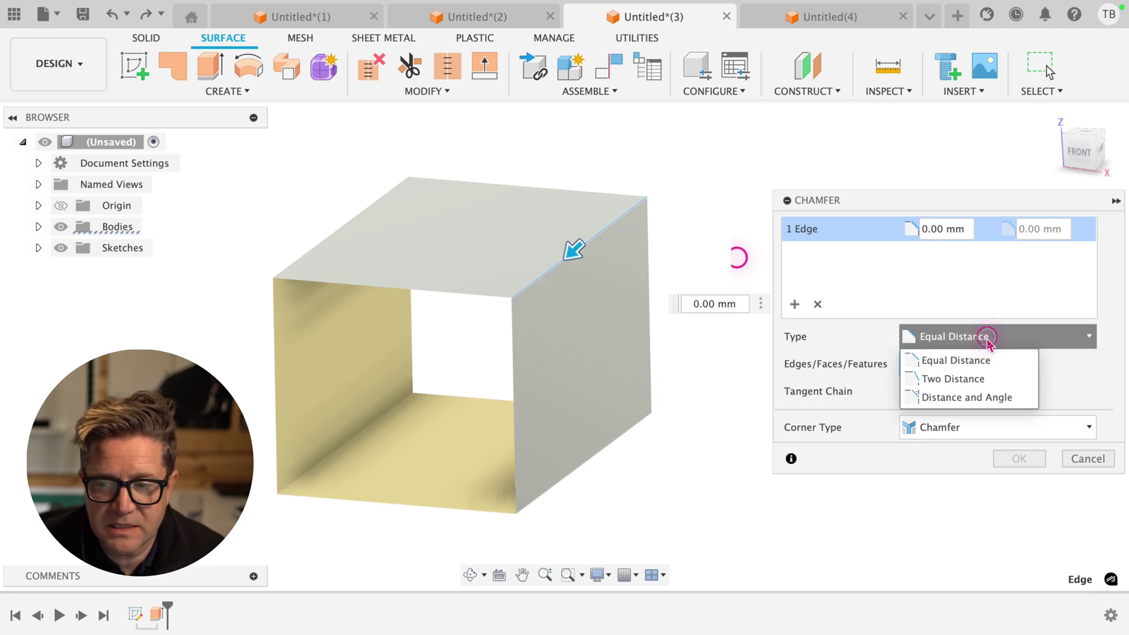
left_click(964, 379)
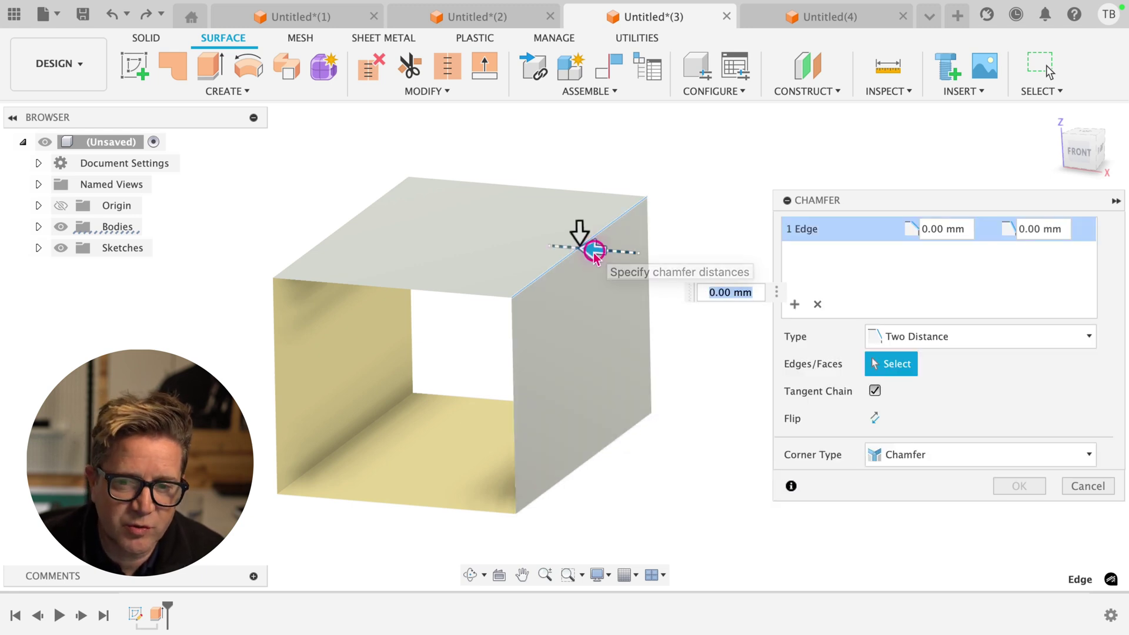
left_click_drag(594, 250, 520, 250)
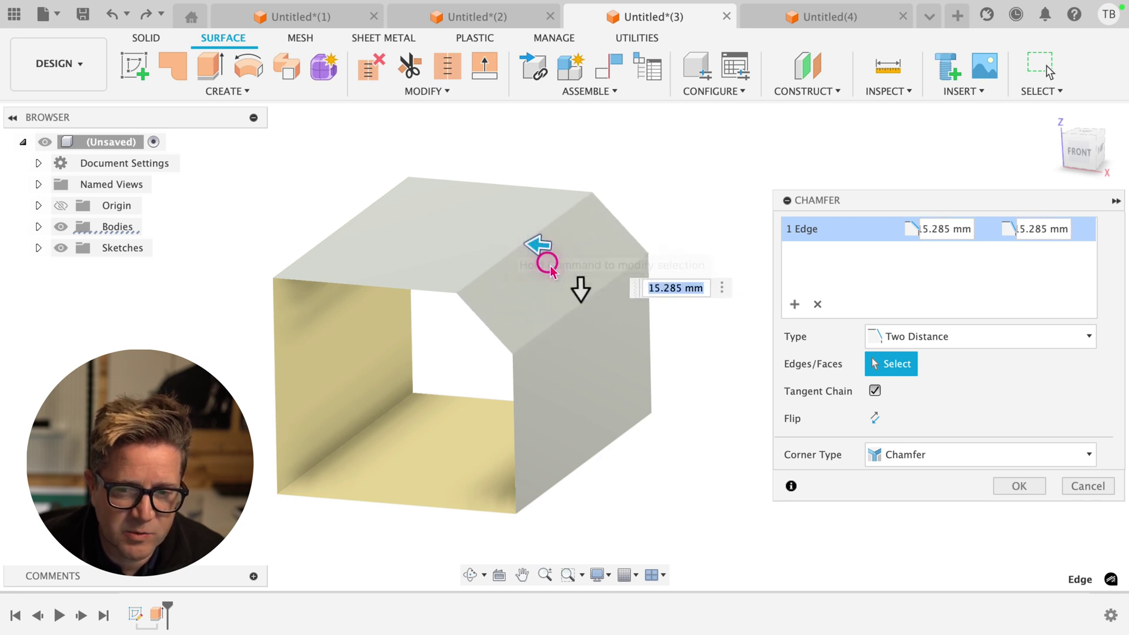
left_click_drag(580, 288, 585, 330)
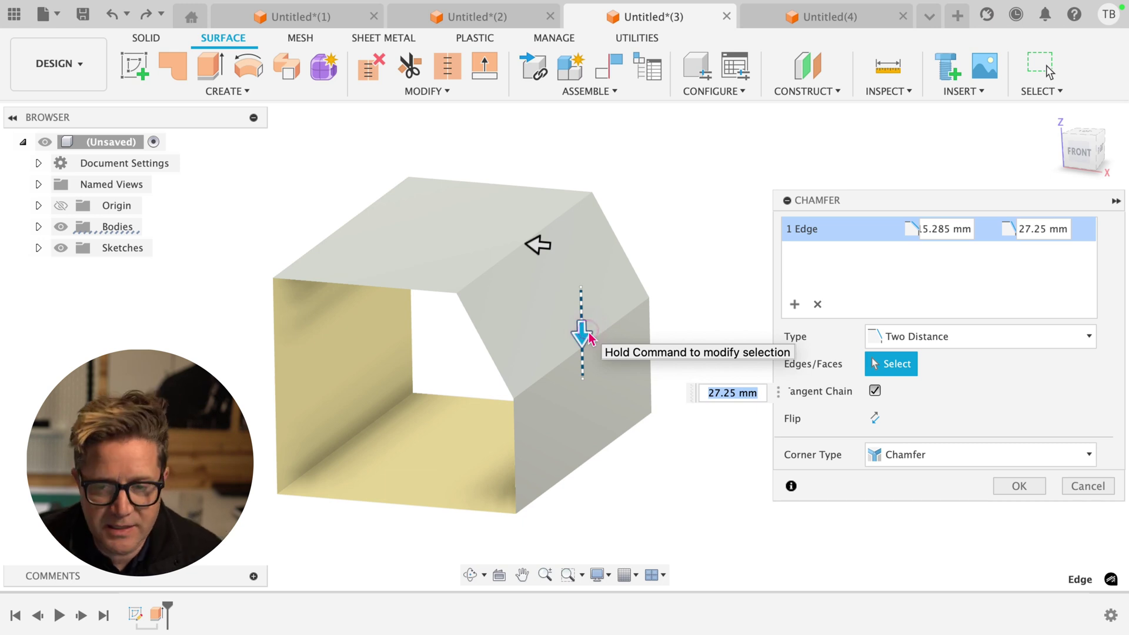
Change the chamfer to Distance and Angle: 21.002 mm at 60.0 deg.
left_click(915, 338)
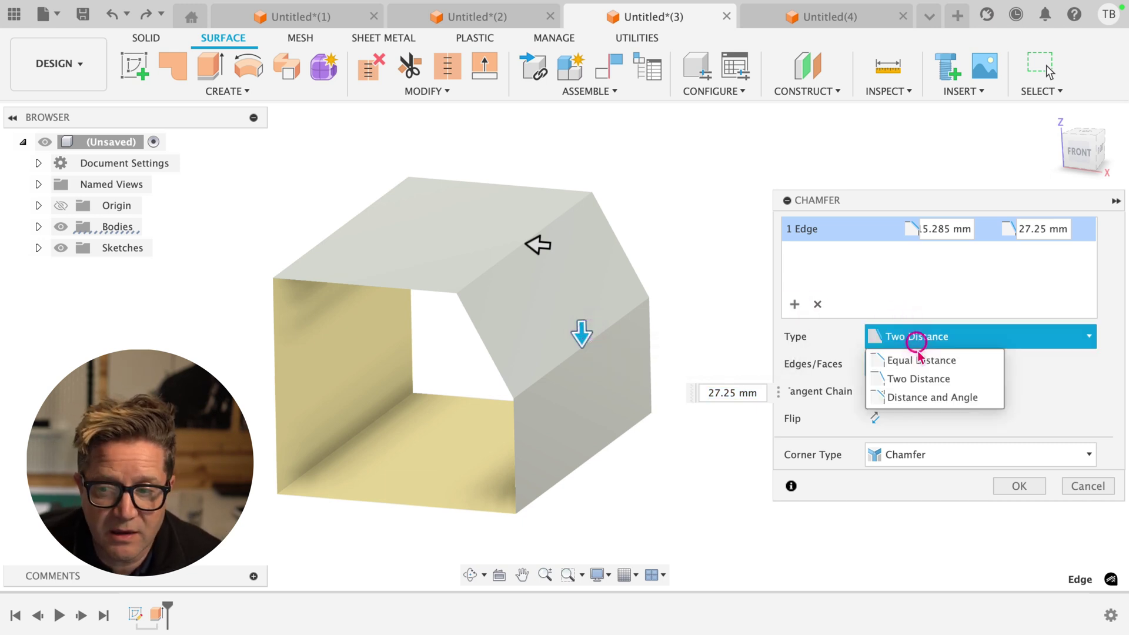
left_click(931, 404)
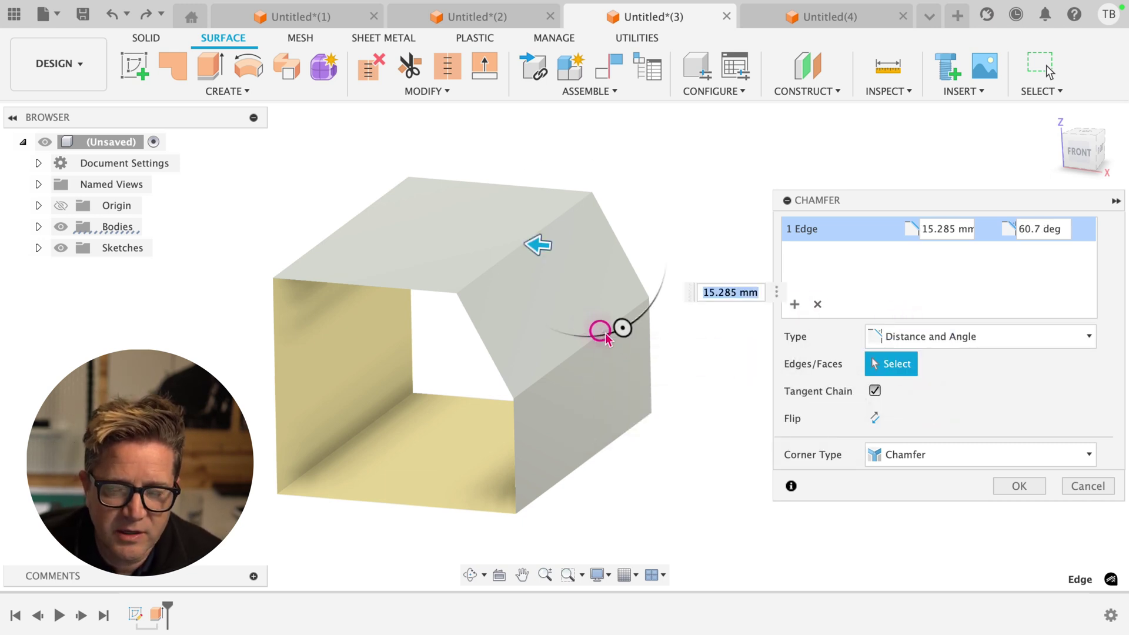
mouse_move(621, 330)
left_mouse_down()
mouse_move(641, 312)
mouse_move(600, 327)
mouse_move(619, 327)
left_mouse_up()
left_click_drag(544, 253, 517, 241)
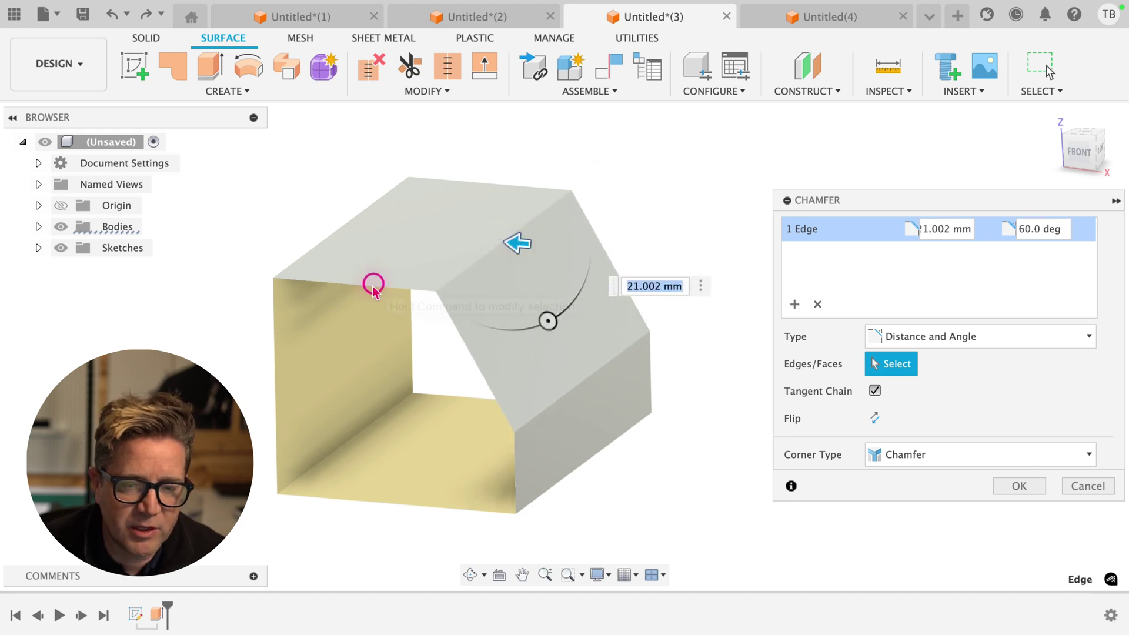
middle_click_drag(372, 288, 374, 325, "shift")
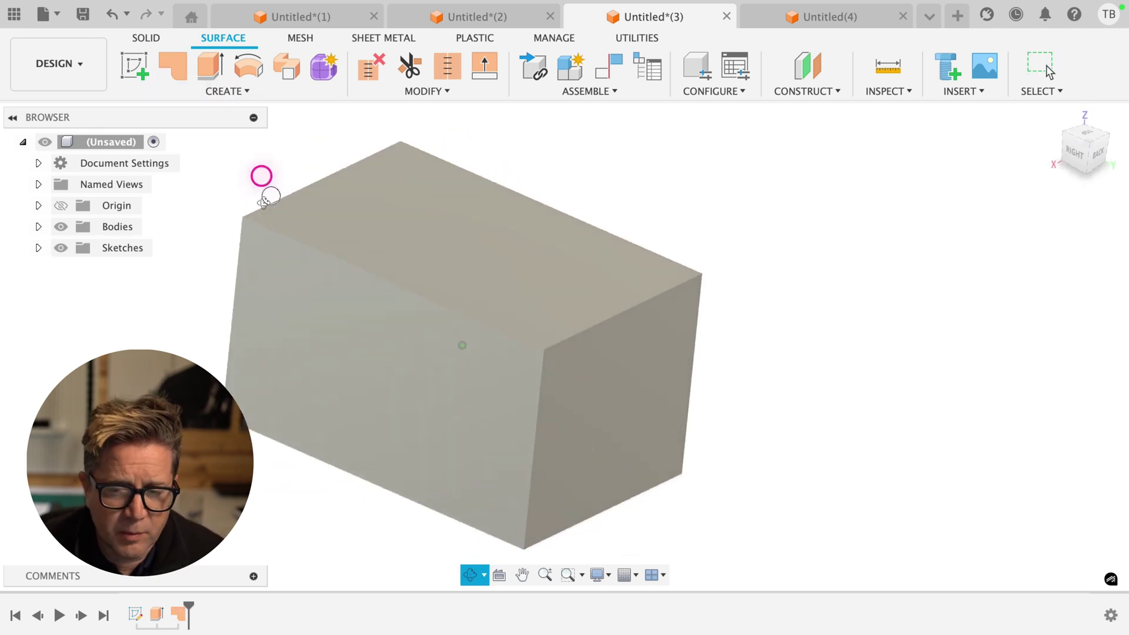
Stitch Body1 and Body2 into one surface body, Body3.
left_click(39, 226)
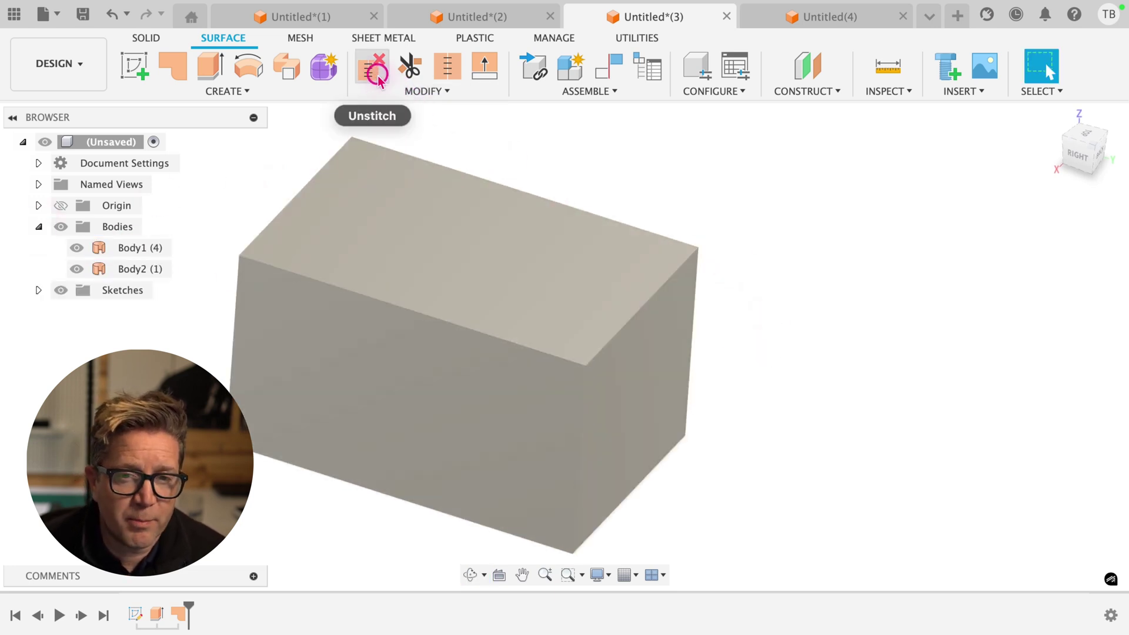
left_click(438, 68)
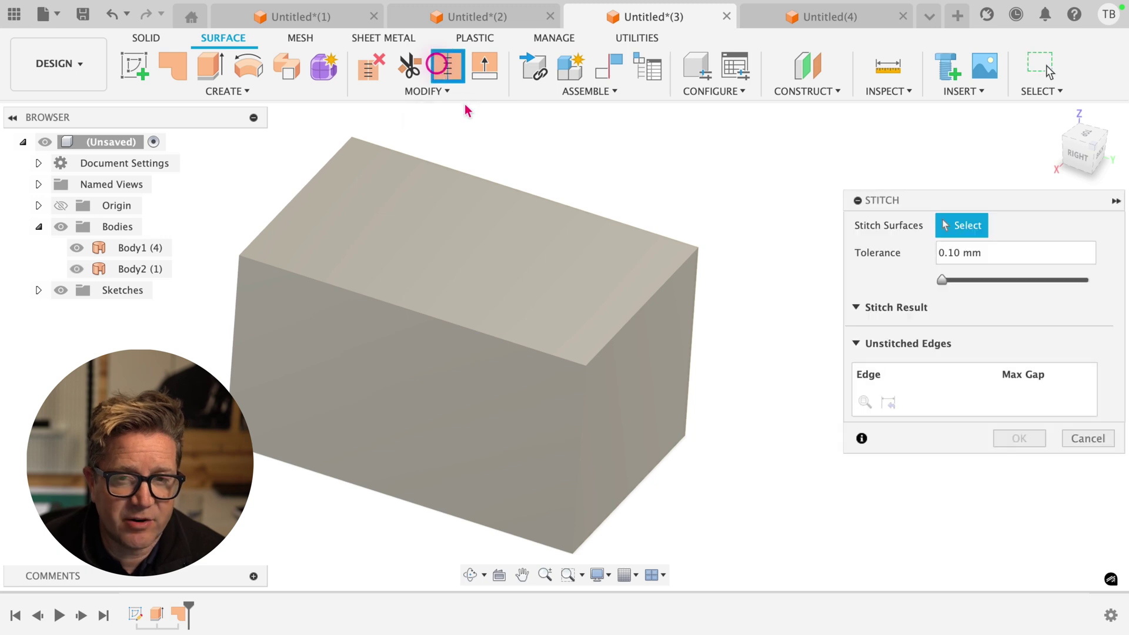
left_click(653, 406)
left_click(579, 313)
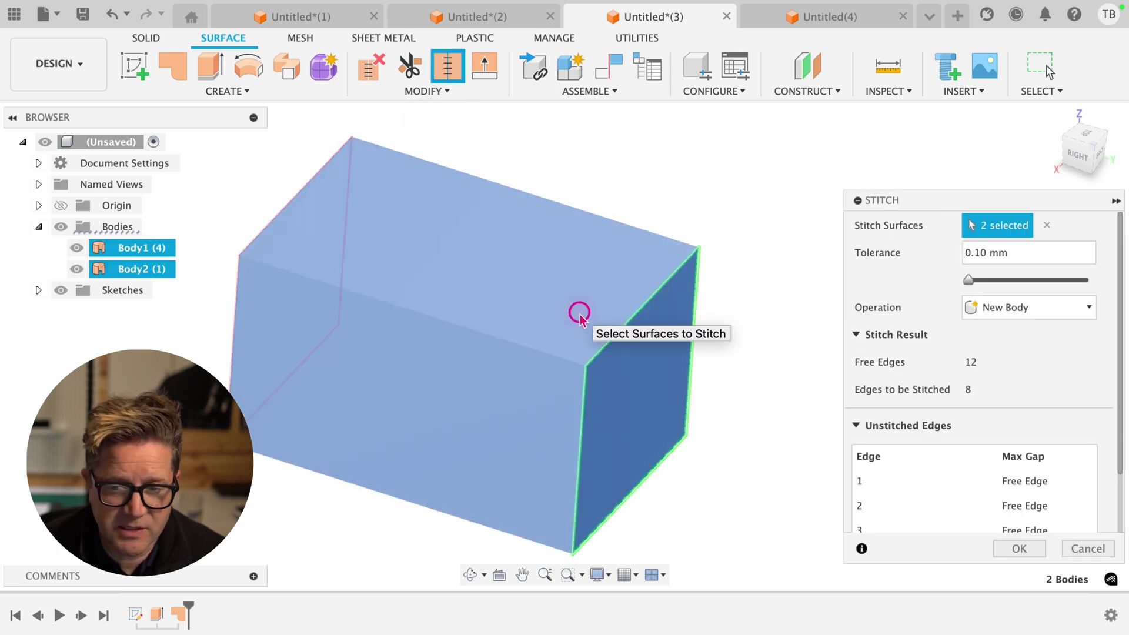
left_click(1013, 548)
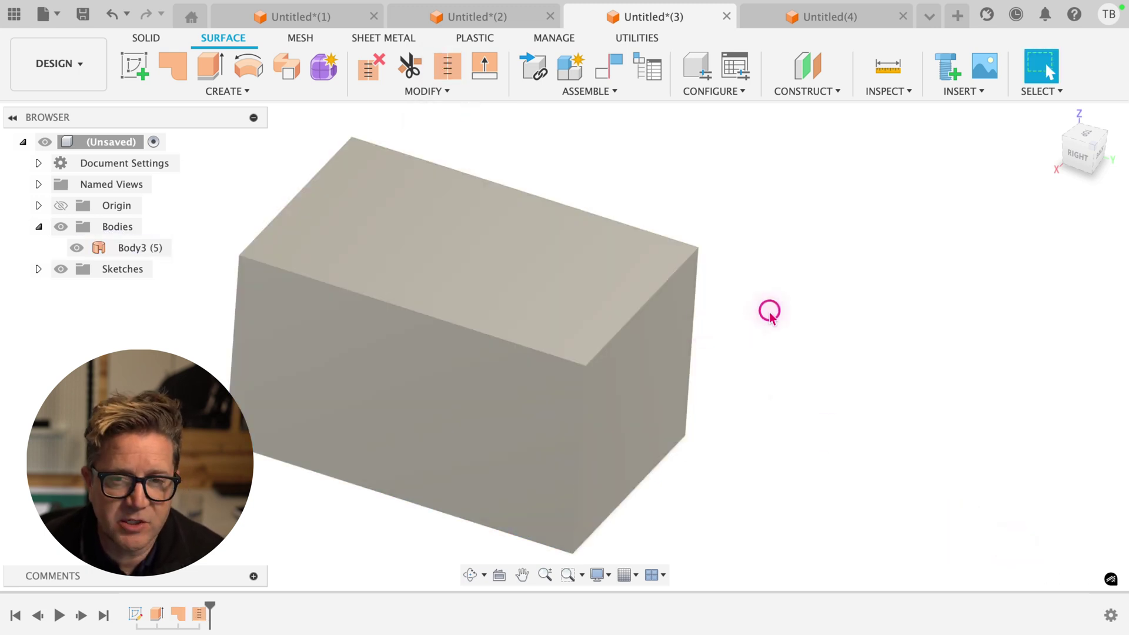
left_click(403, 92)
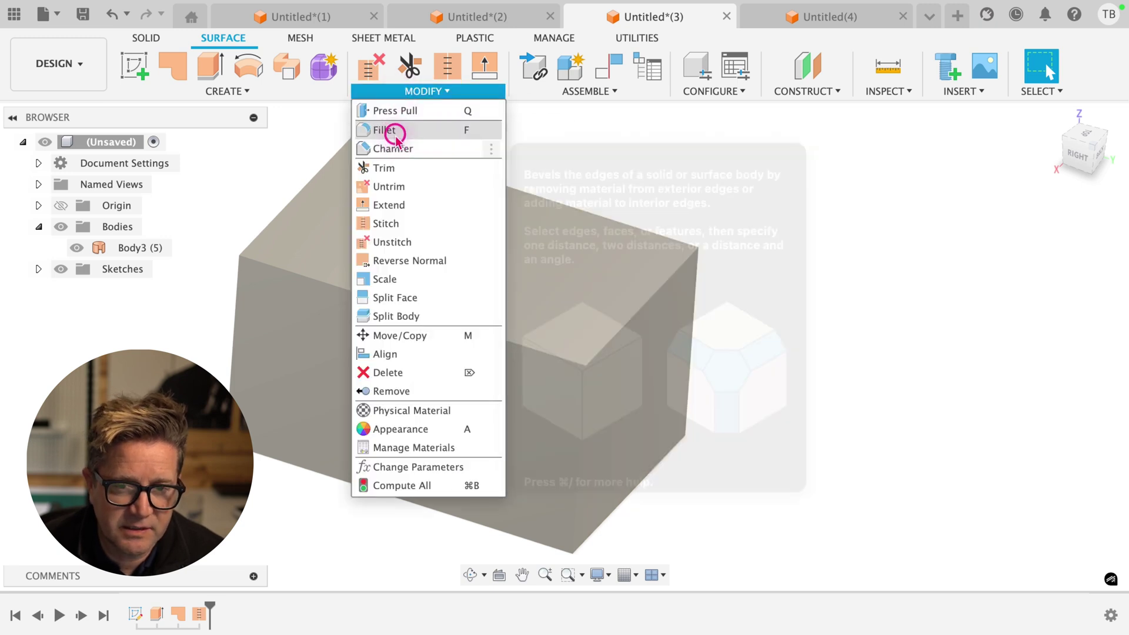
Fillet the edges around Body3's capped end with a 14.699 mm constant-radius fillet.
left_click(388, 130)
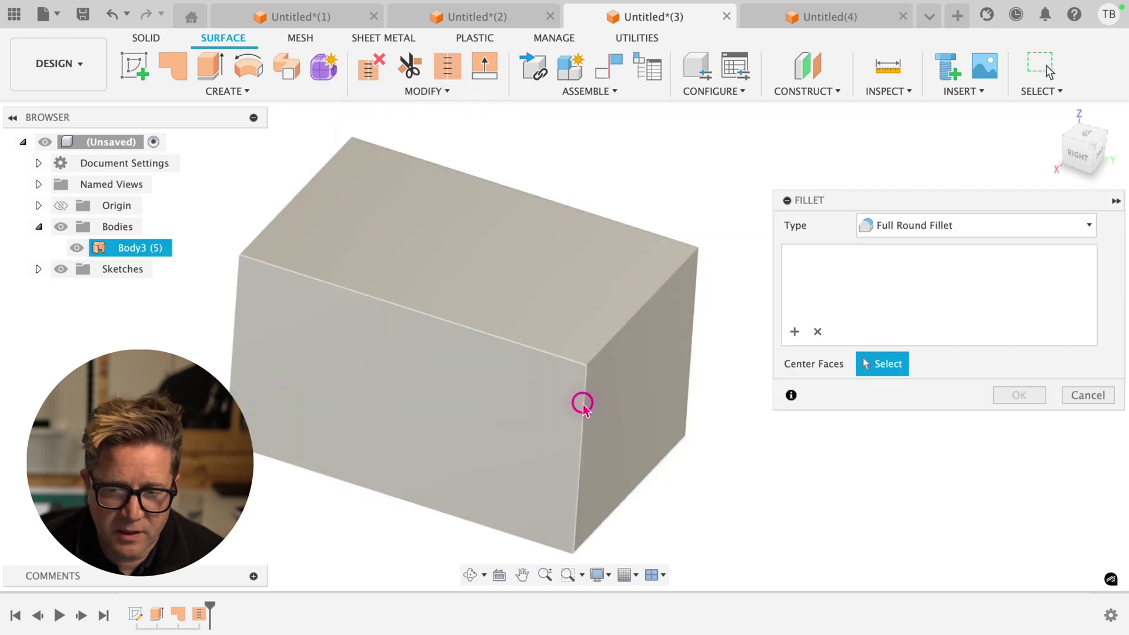
left_click(582, 405)
left_click(941, 226)
left_click(939, 246)
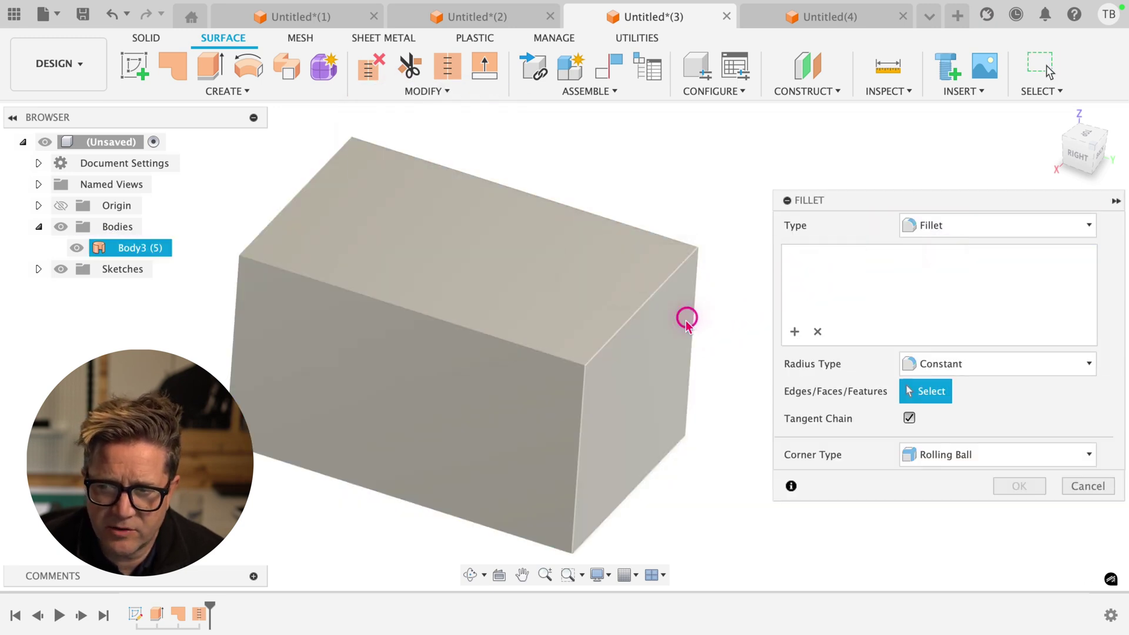
left_click(639, 316)
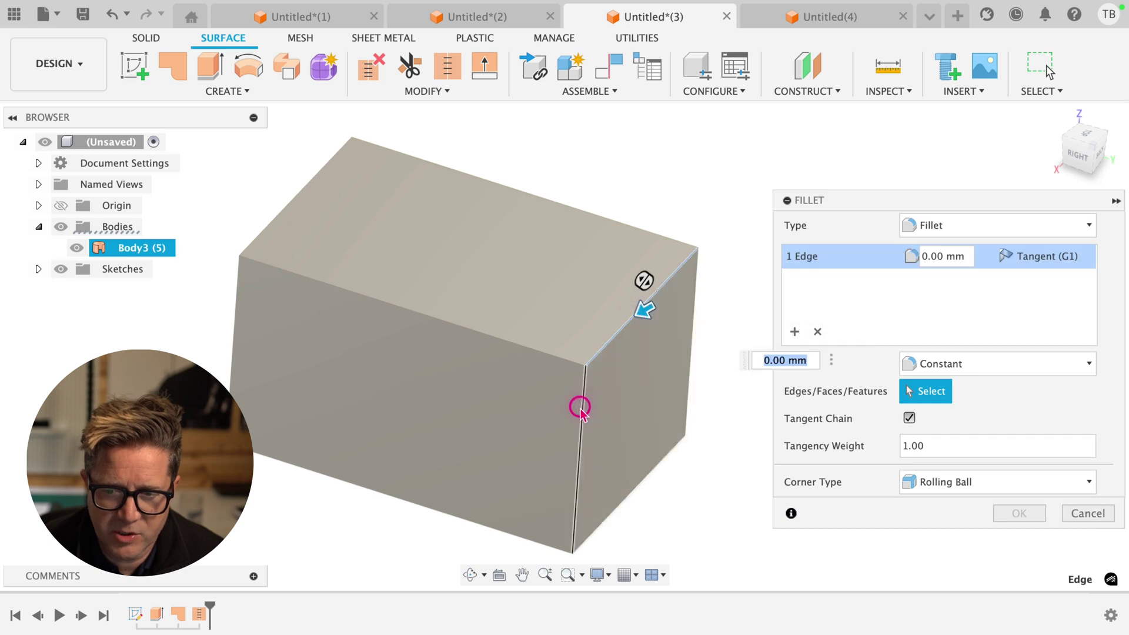
left_click(581, 404)
middle_click_drag(688, 392, 635, 386, "shift")
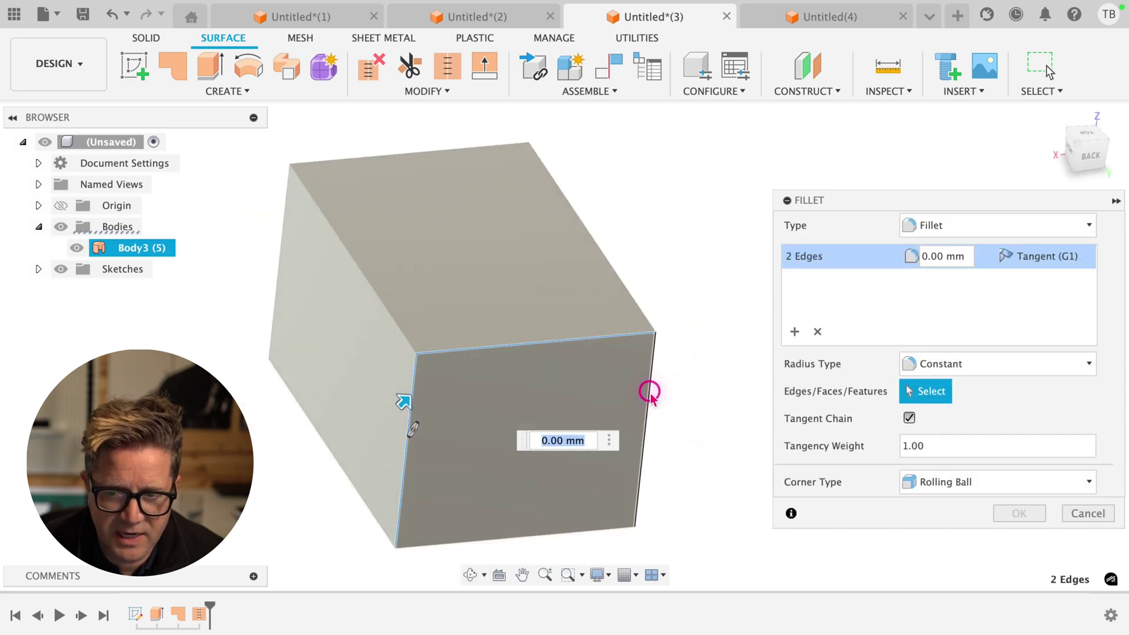
left_click(650, 393)
left_click_drag(651, 393, 579, 423)
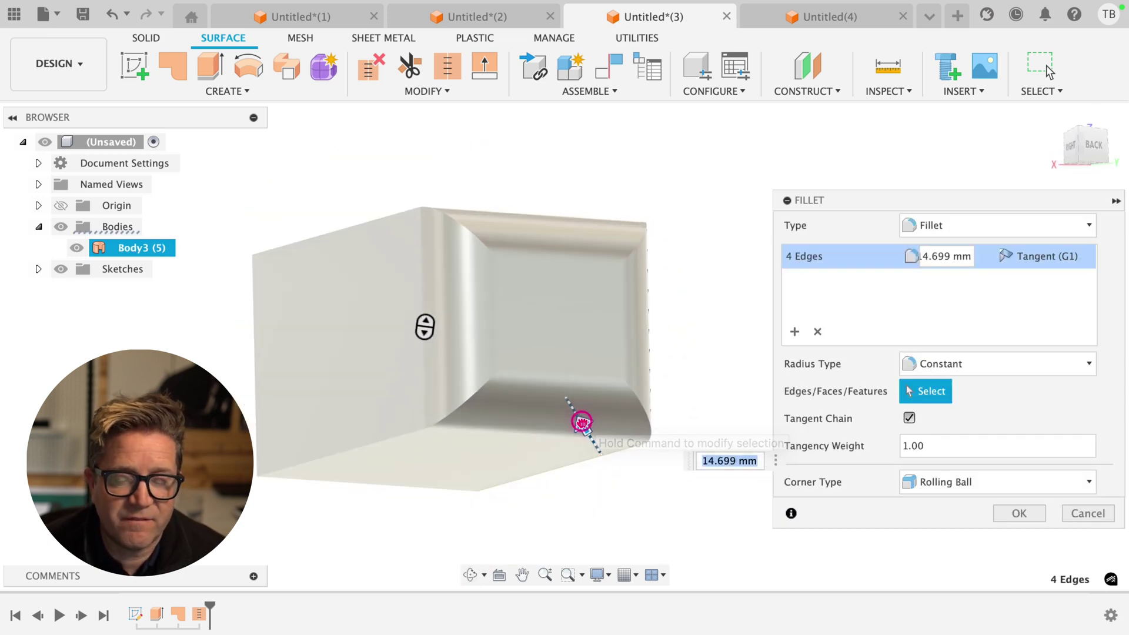
middle_click_drag(583, 420, 580, 347, "shift")
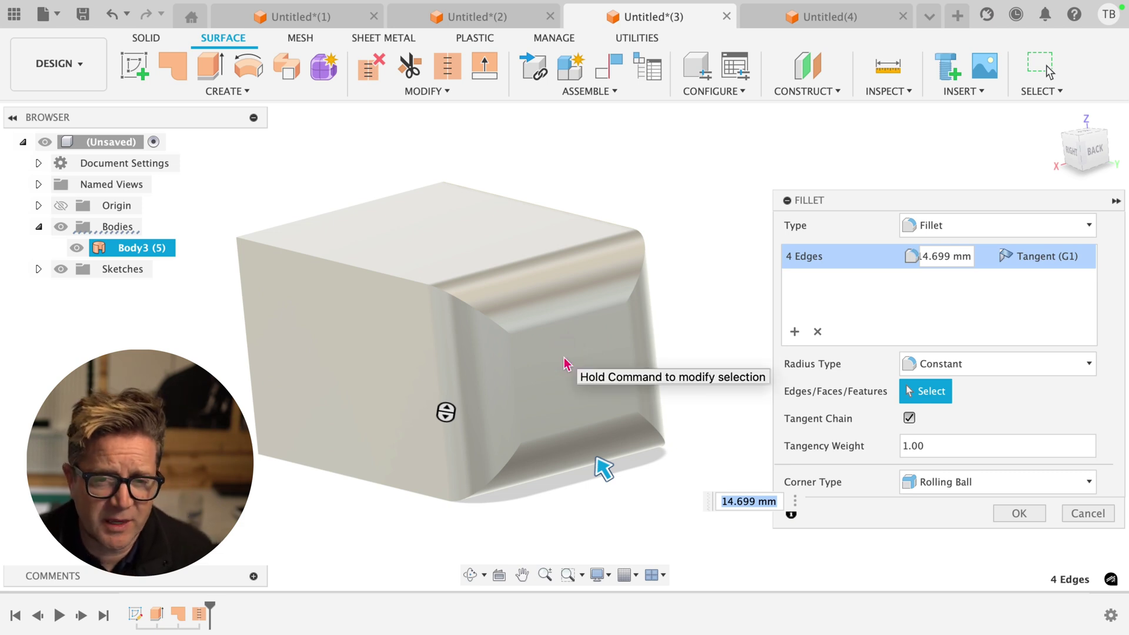
mouse_move(565, 362)
middle_mouse_down("shift")
mouse_move(560, 355)
mouse_move(568, 382)
middle_mouse_up("shift")
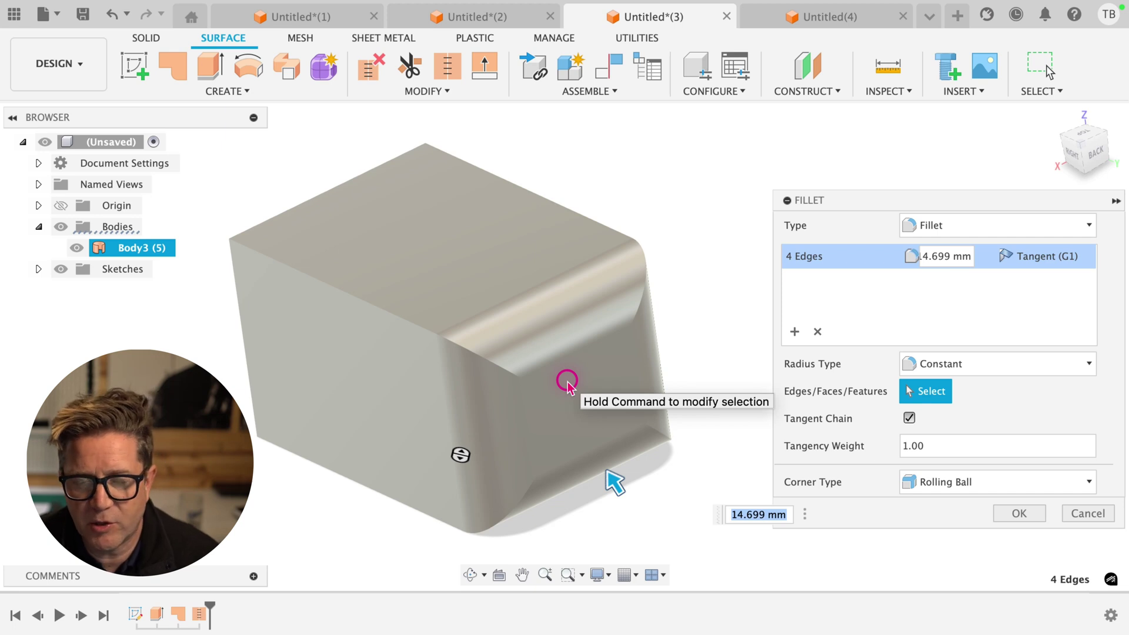